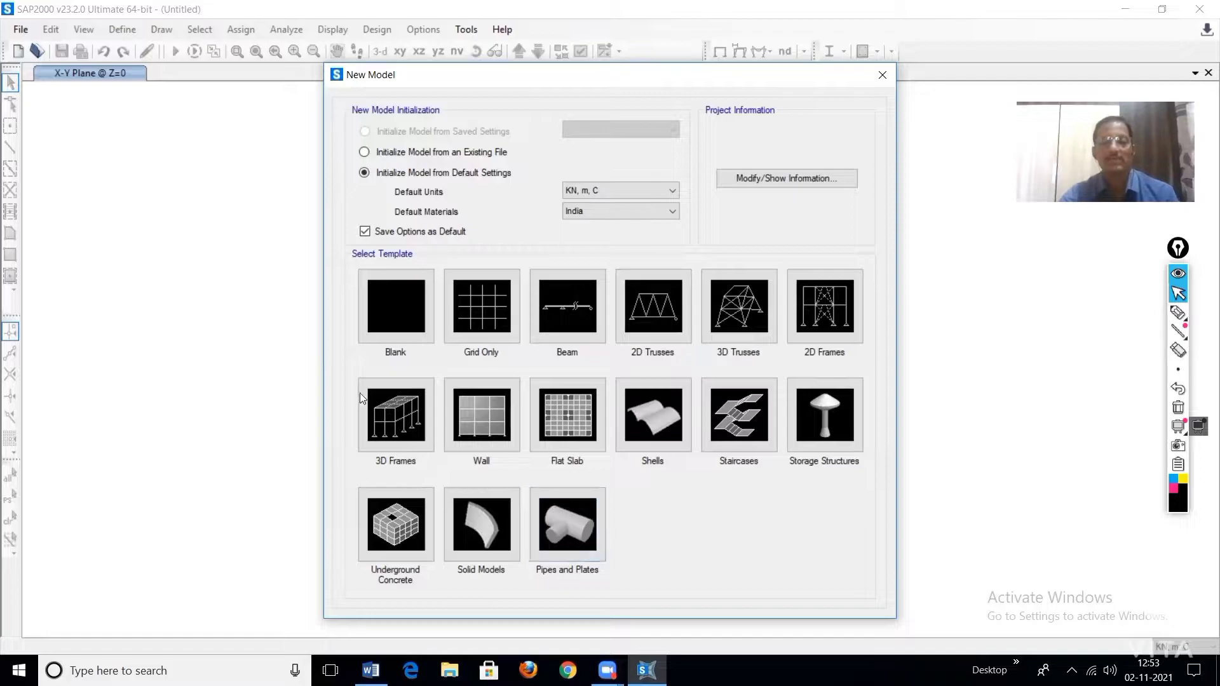
Create a storage structure model using Water Tower Type 1 with its default elevations, diameters and section properties.
{"action": "left_click", "coordinate": [834, 414]}
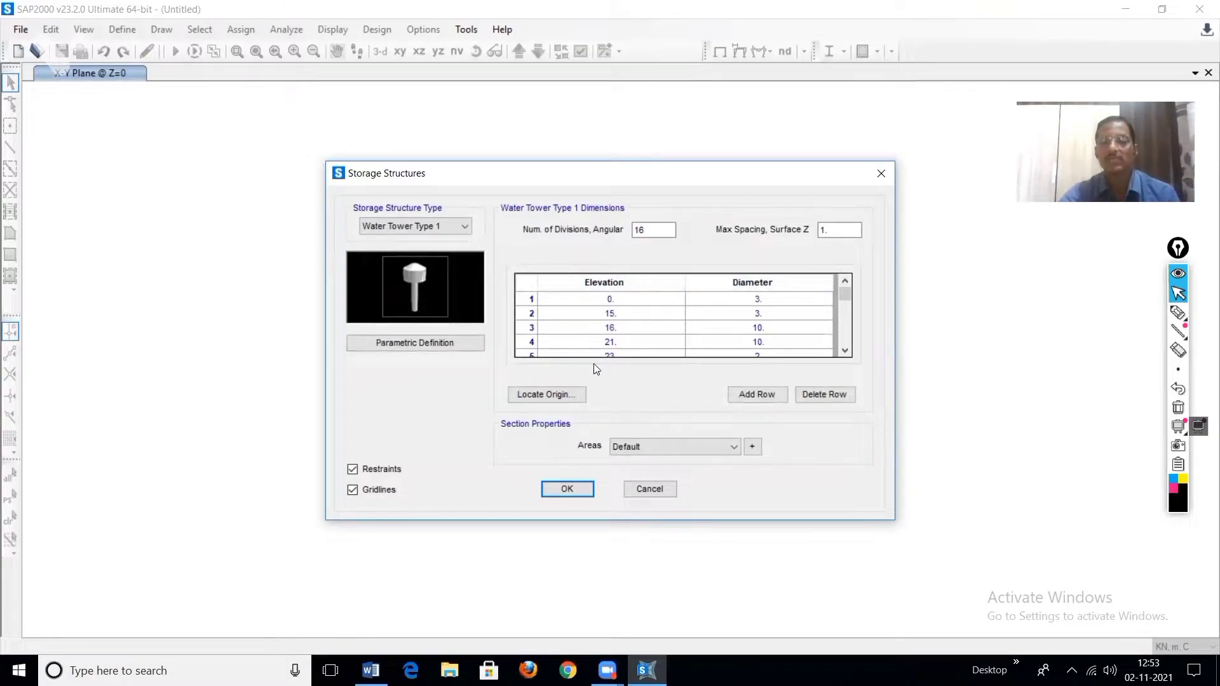
{"action": "left_click", "coordinate": [612, 314]}
{"action": "key", "text": "Tab"}
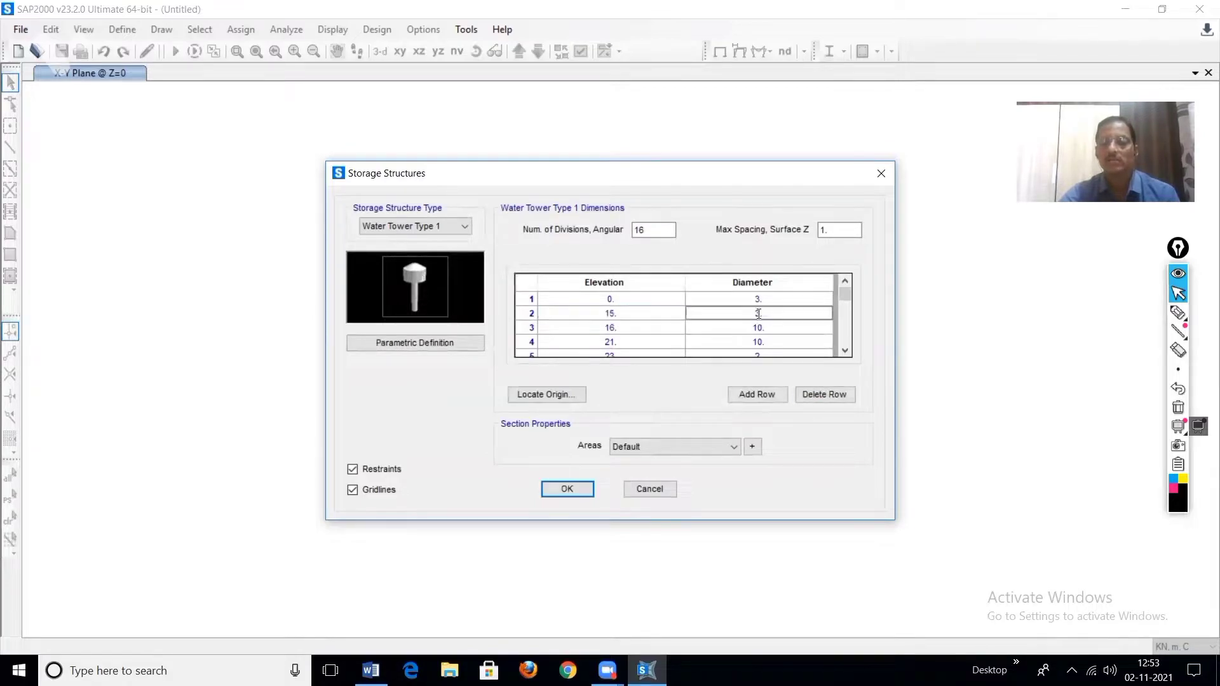
{"action": "key", "text": "Tab"}
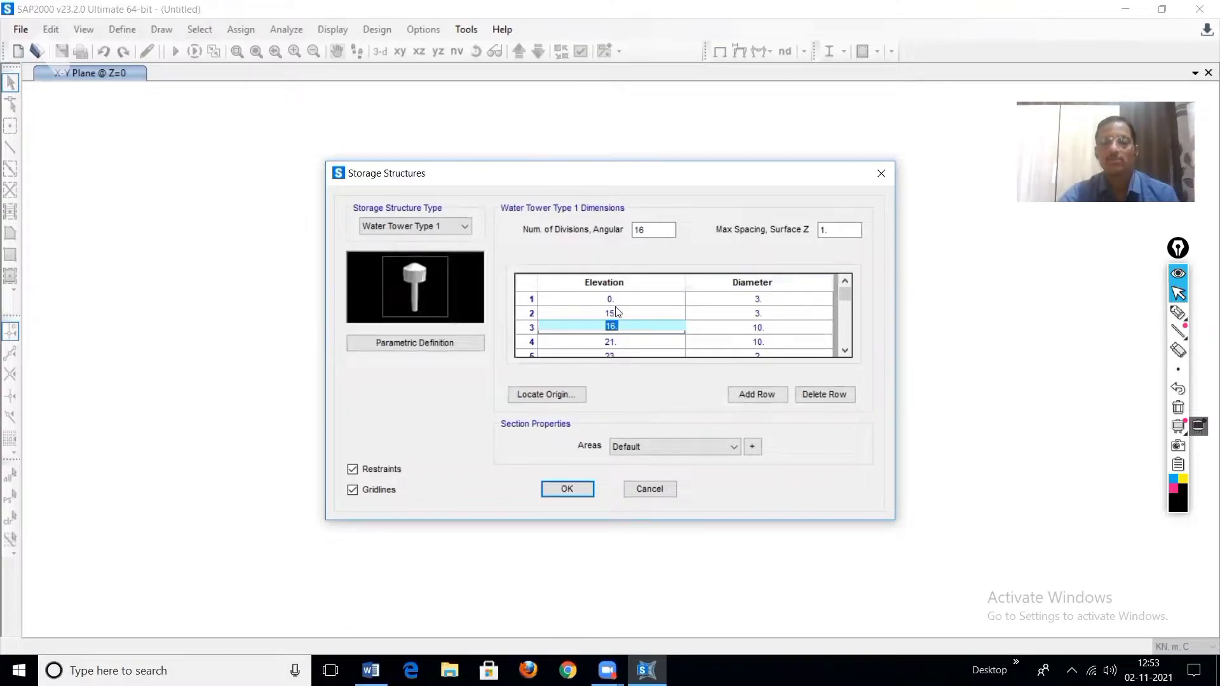
{"action": "left_click", "coordinate": [566, 491]}
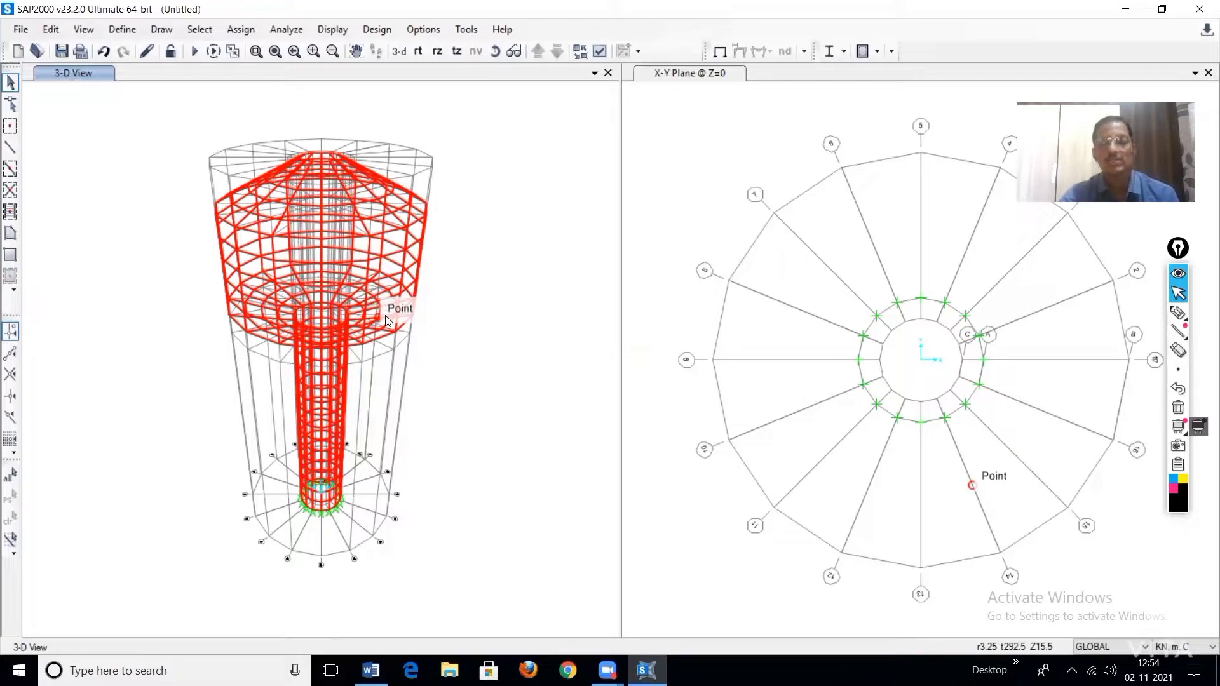
Start a new model without saving the water tower and create a 3D Beam-Slab Building frame with 6 stories.
{"action": "left_click", "coordinate": [21, 29]}
{"action": "left_click", "coordinate": [88, 57]}
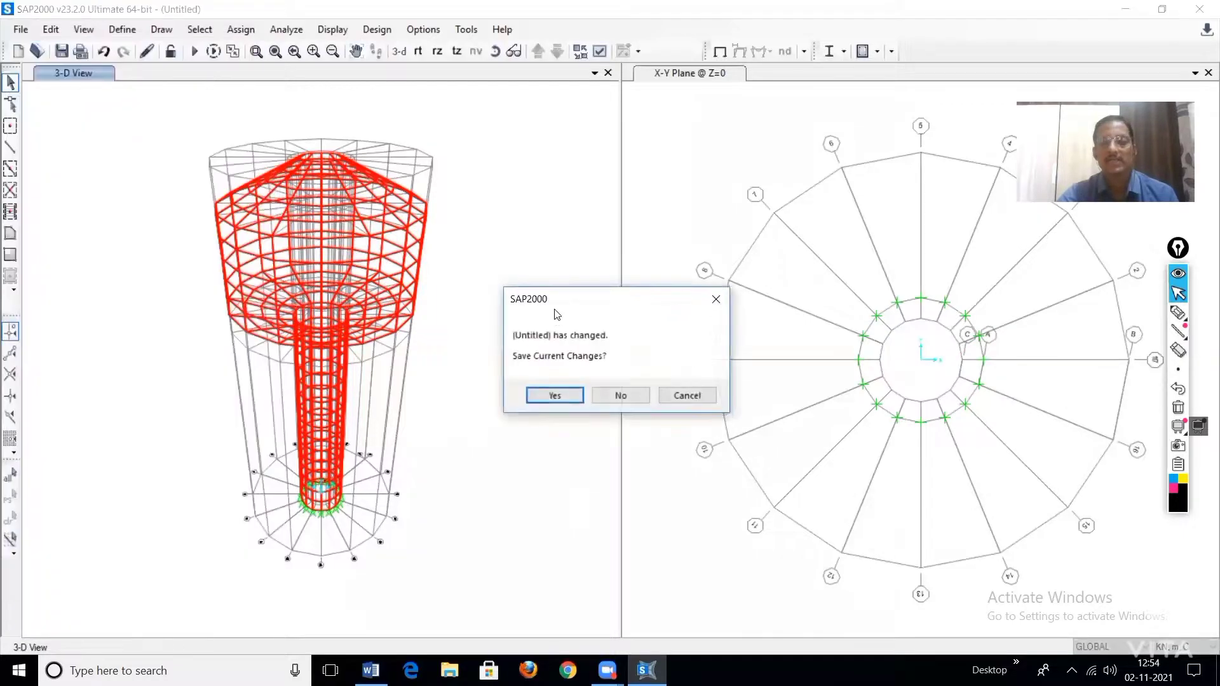
{"action": "left_click", "coordinate": [640, 397]}
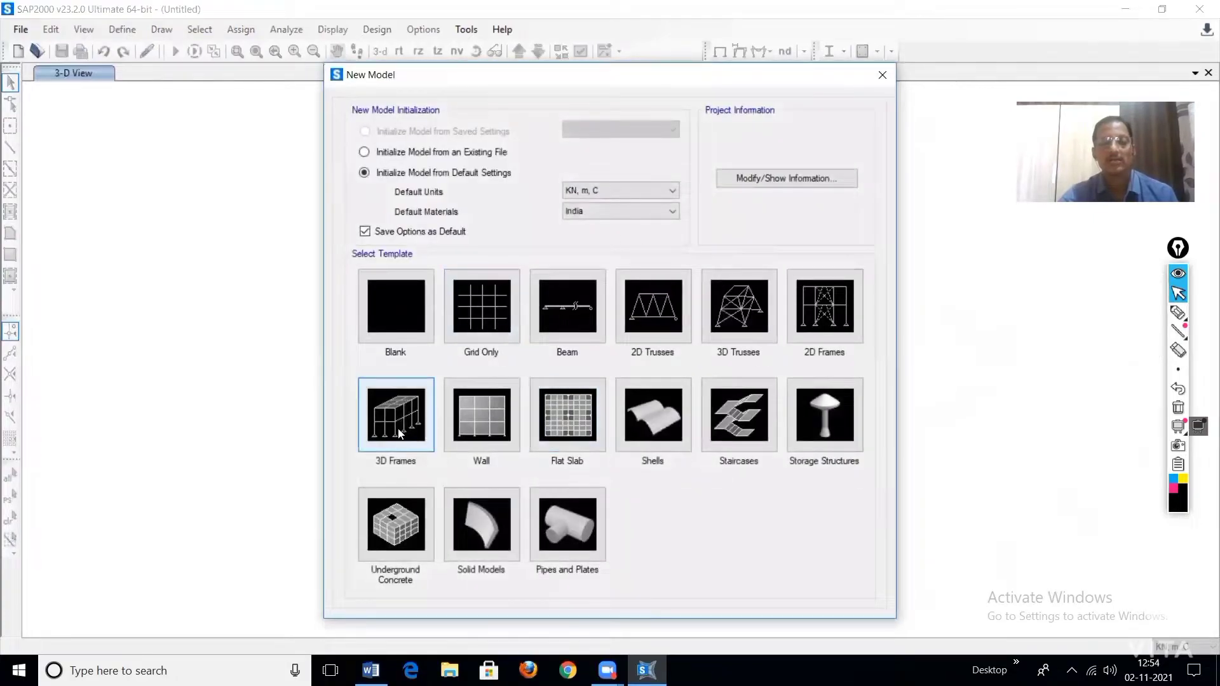
{"action": "left_click", "coordinate": [397, 429]}
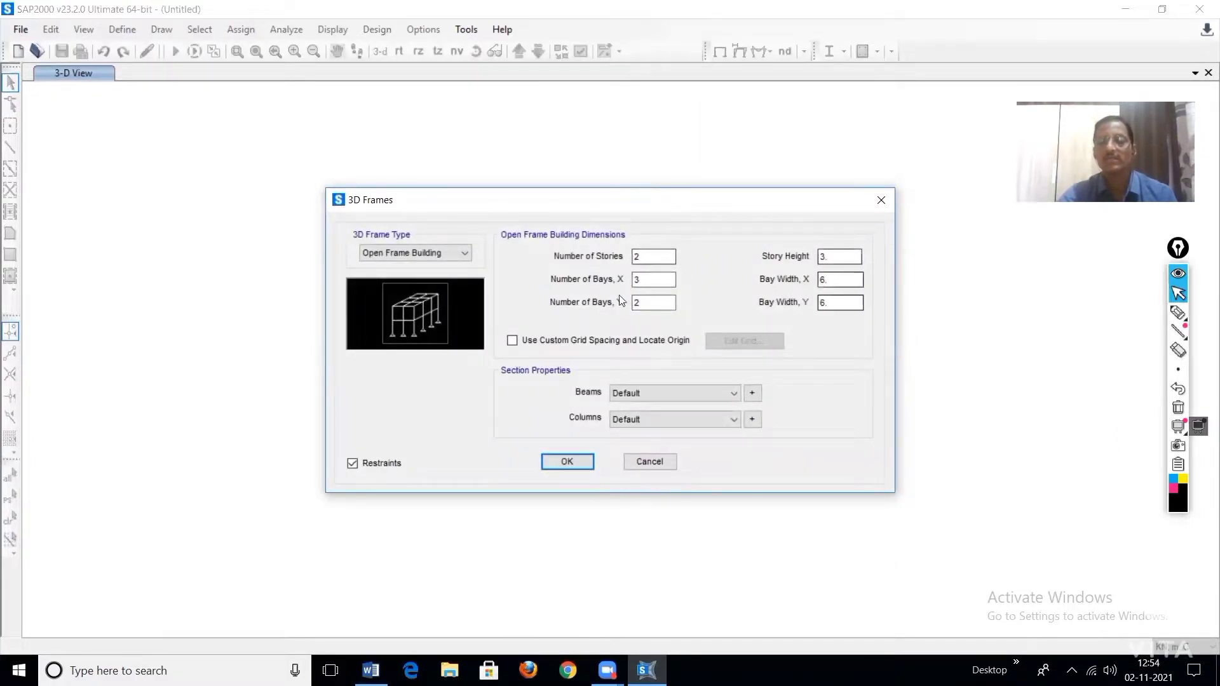
{"action": "left_click", "coordinate": [465, 254]}
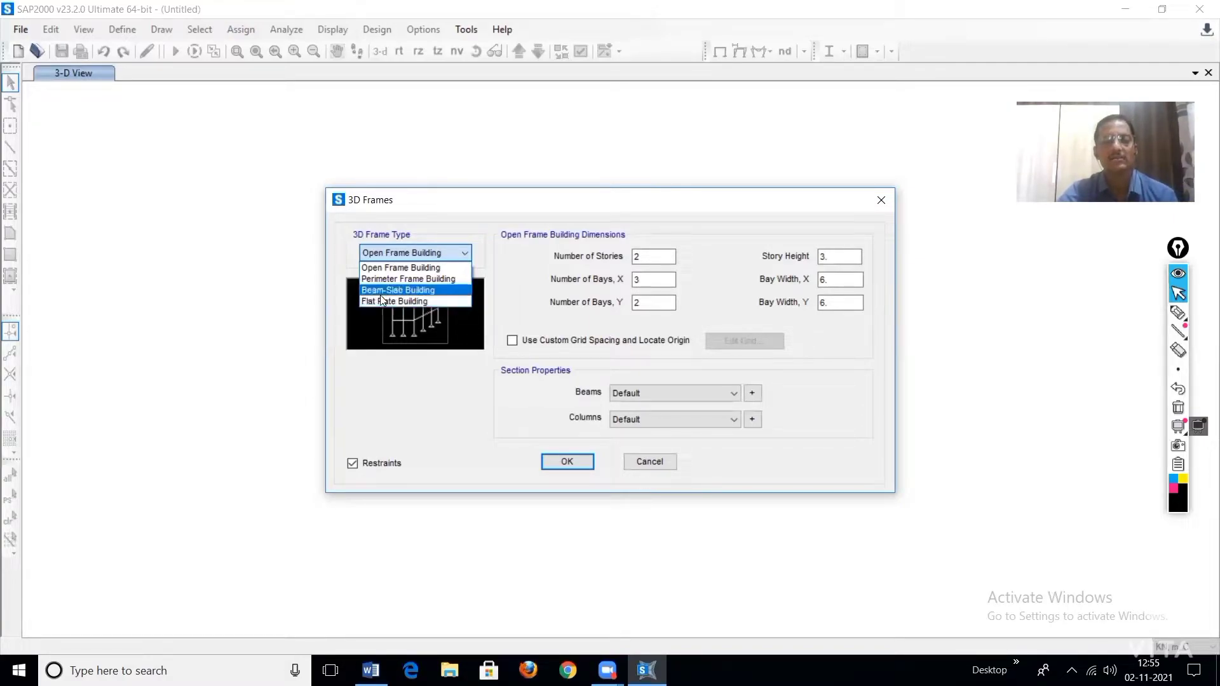
{"action": "left_click", "coordinate": [417, 290]}
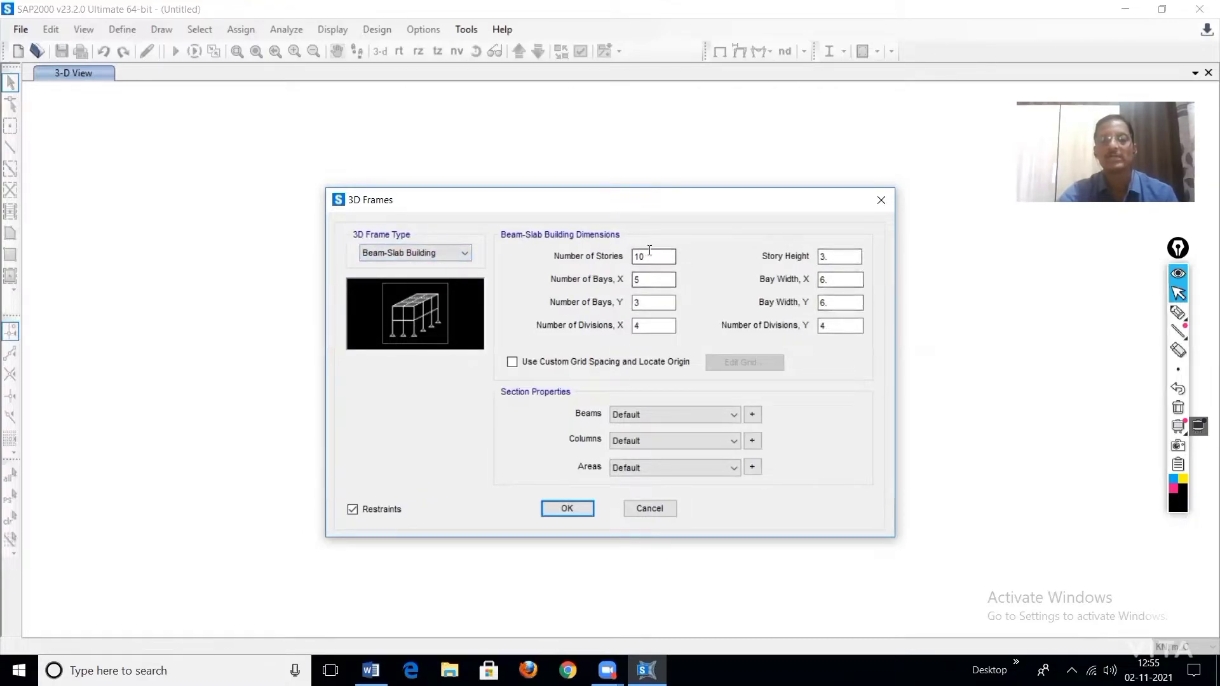
{"action": "left_click_drag", "start_coordinate": [650, 251], "coordinate": [610, 260]}
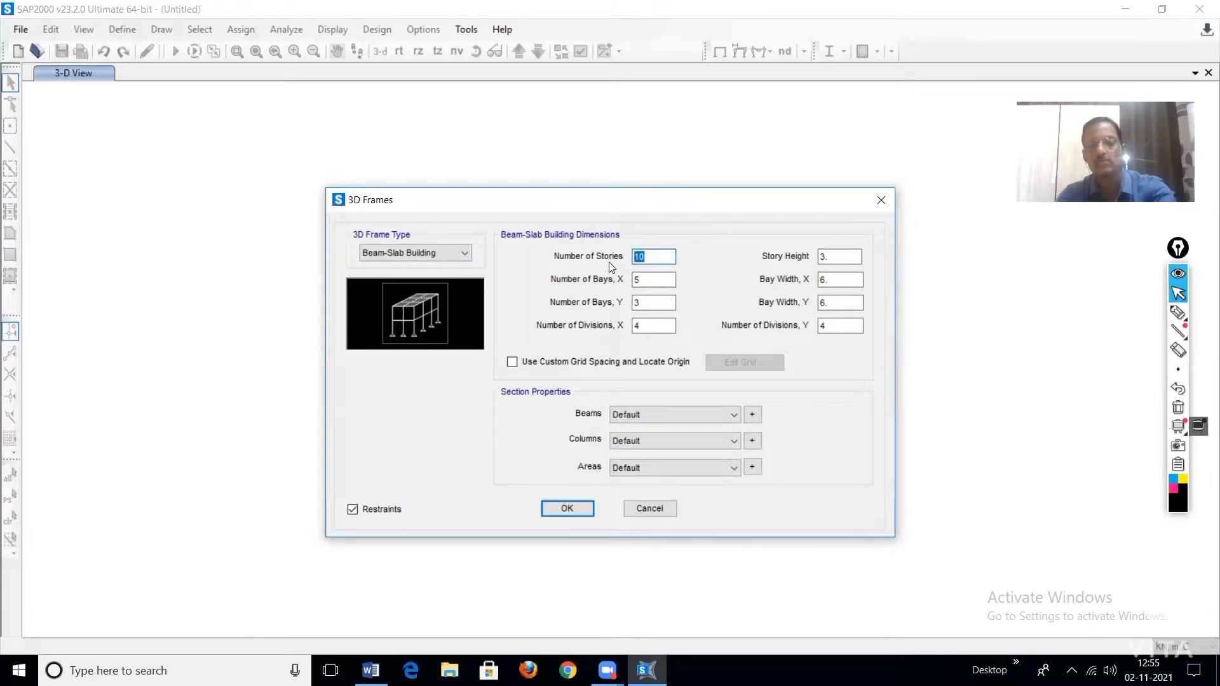
{"action": "type", "text": "6"}
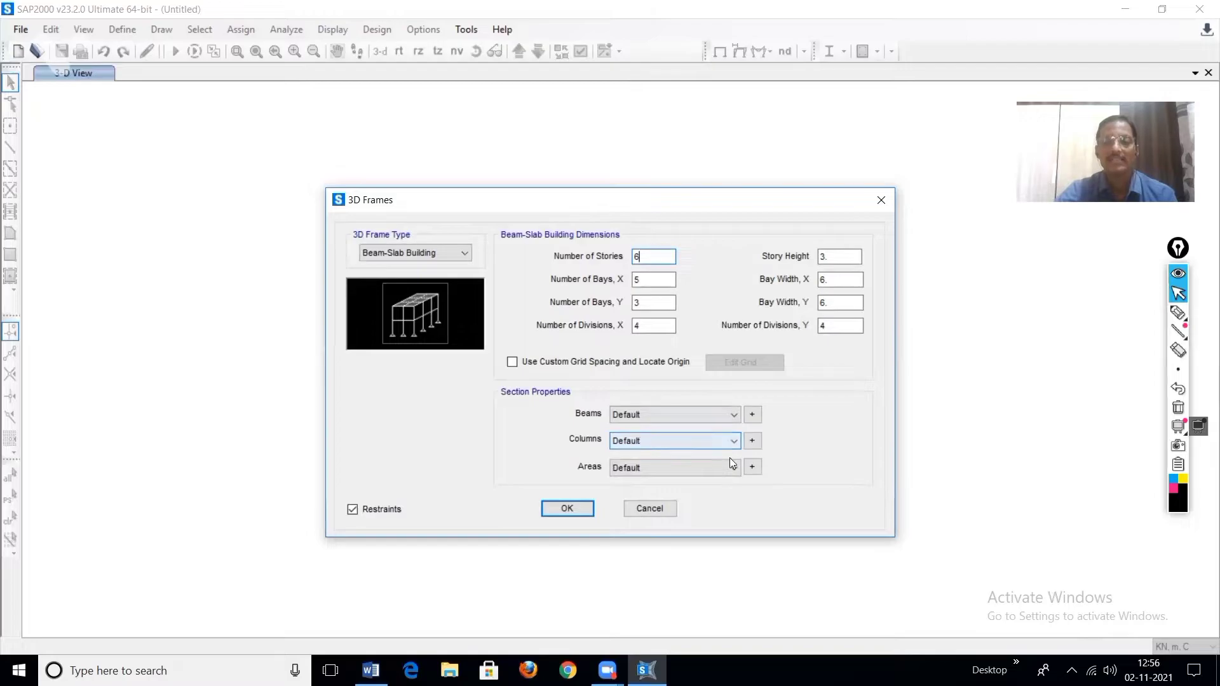
{"action": "left_click", "coordinate": [577, 511]}
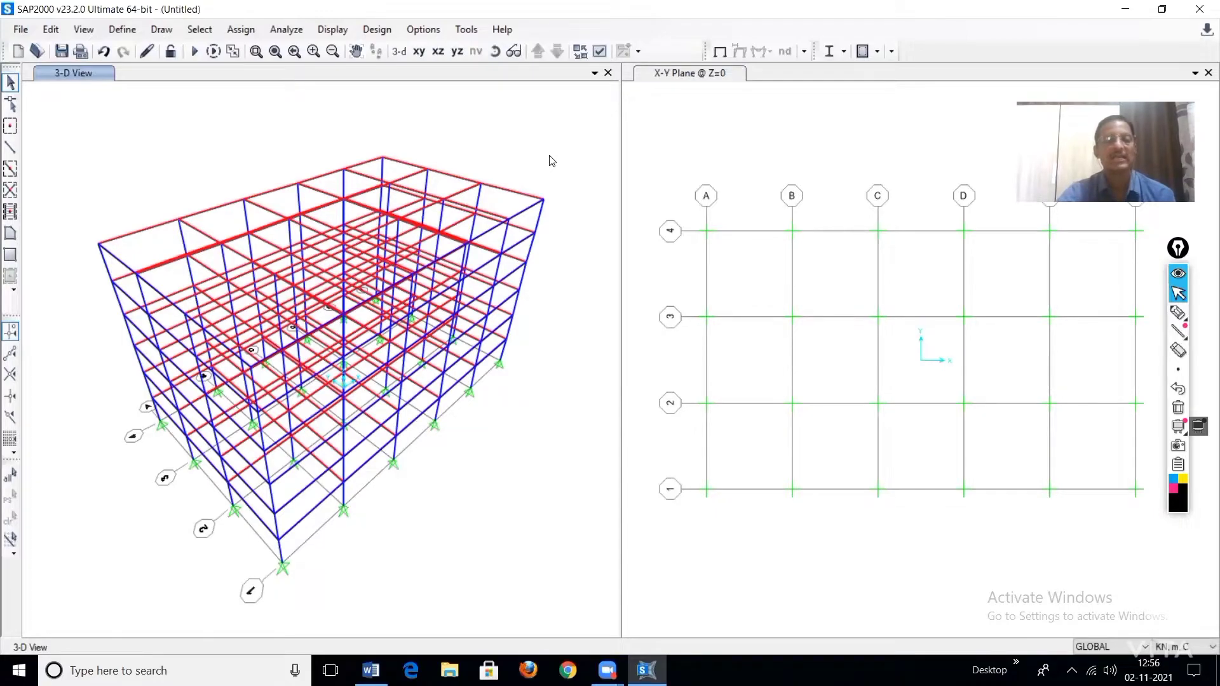
Select two adjacent roof slab panels along the building's rear edge in the 3D view, and clear the selection.
{"action": "left_click", "coordinate": [167, 244]}
{"action": "left_click", "coordinate": [231, 229]}
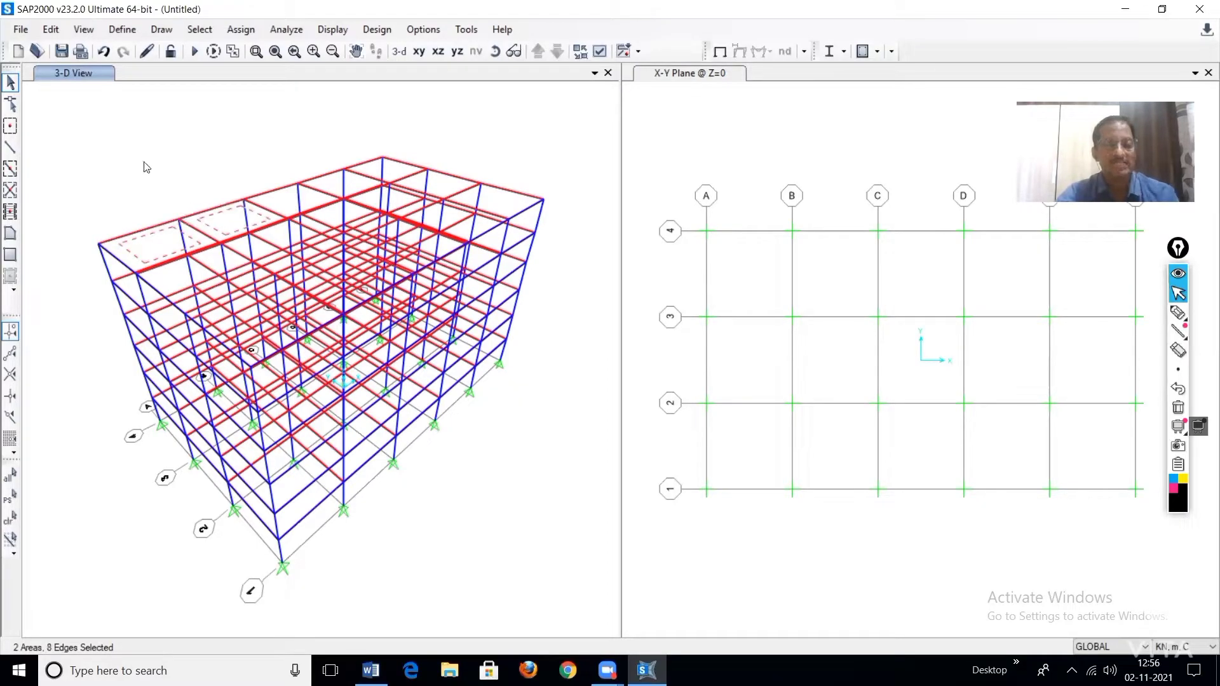
{"action": "key", "text": "ctrl+q"}
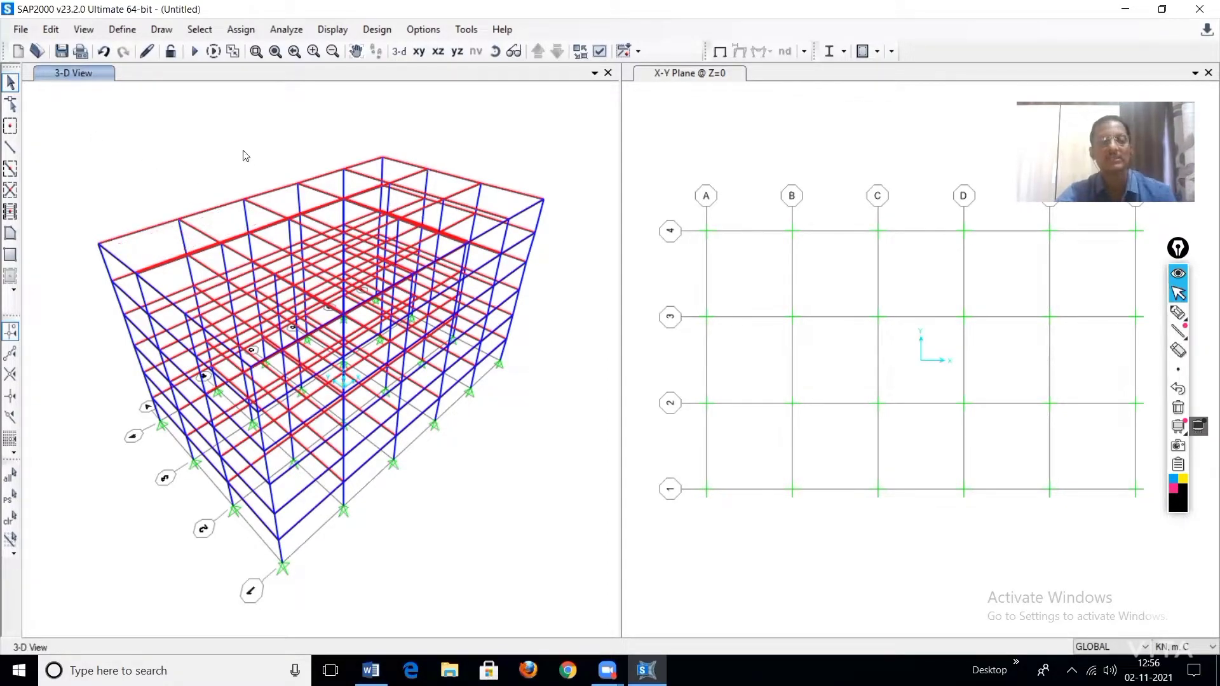
Set the 3D view type to Extrude and rotate the building to a low side angle.
{"action": "left_click", "coordinate": [599, 52]}
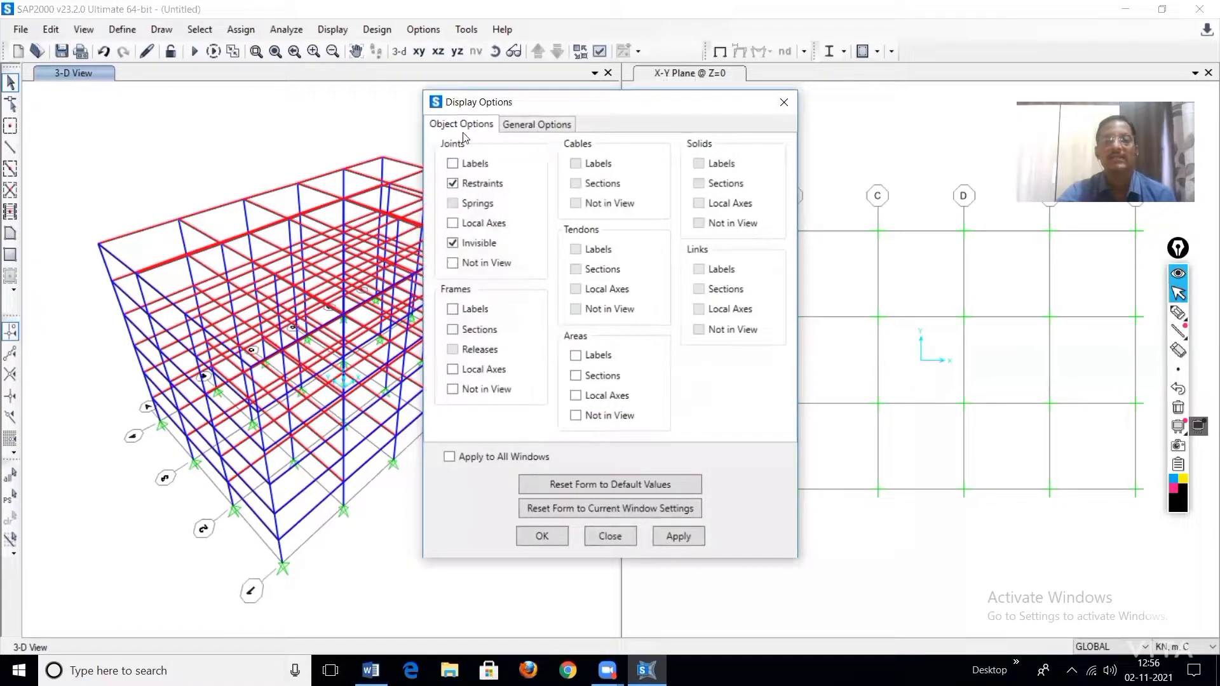
{"action": "left_click", "coordinate": [549, 124]}
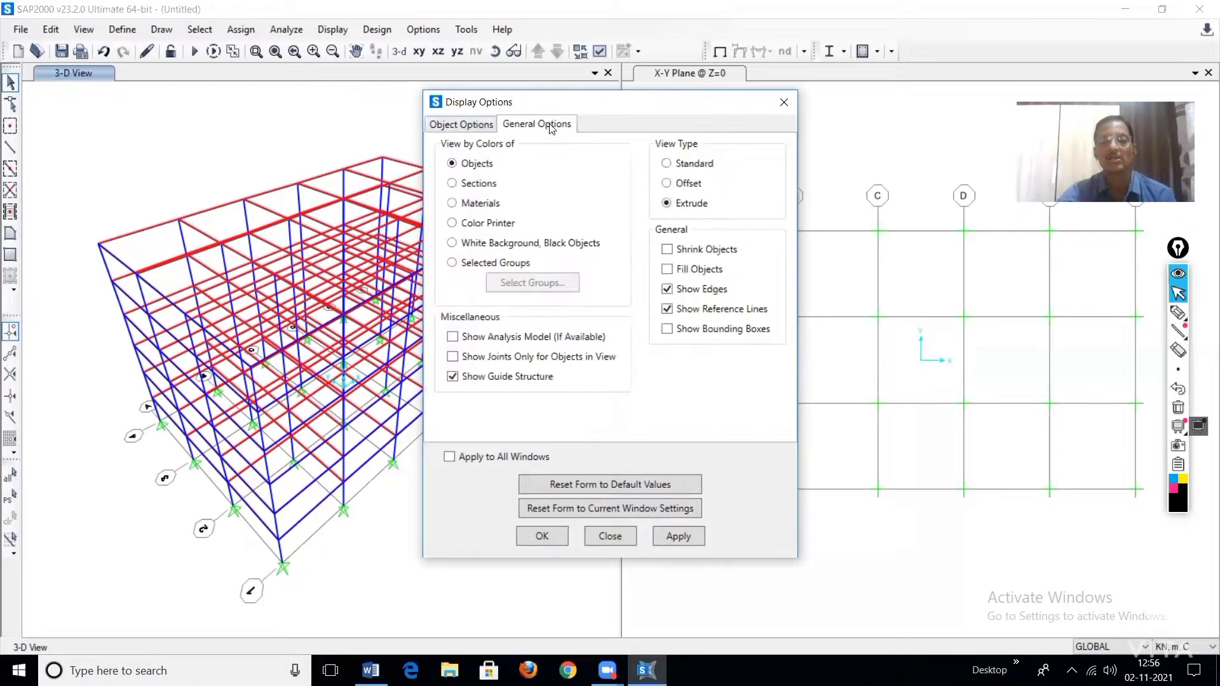
{"action": "left_click", "coordinate": [684, 163]}
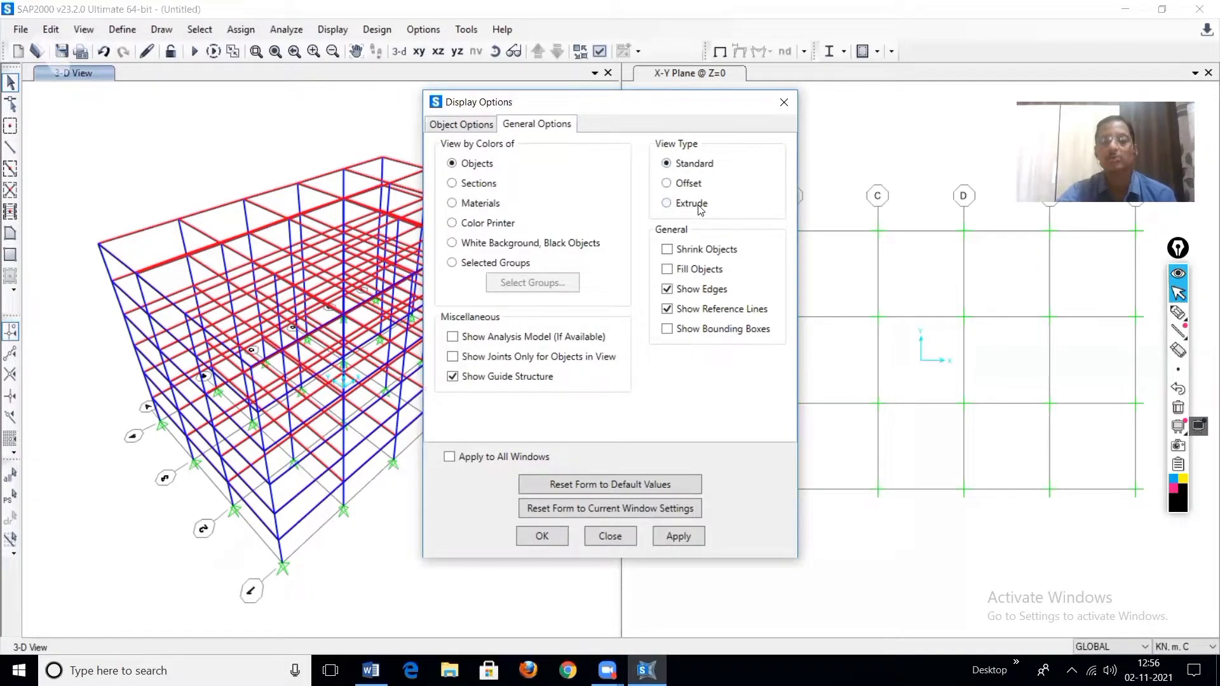
{"action": "left_click", "coordinate": [698, 206]}
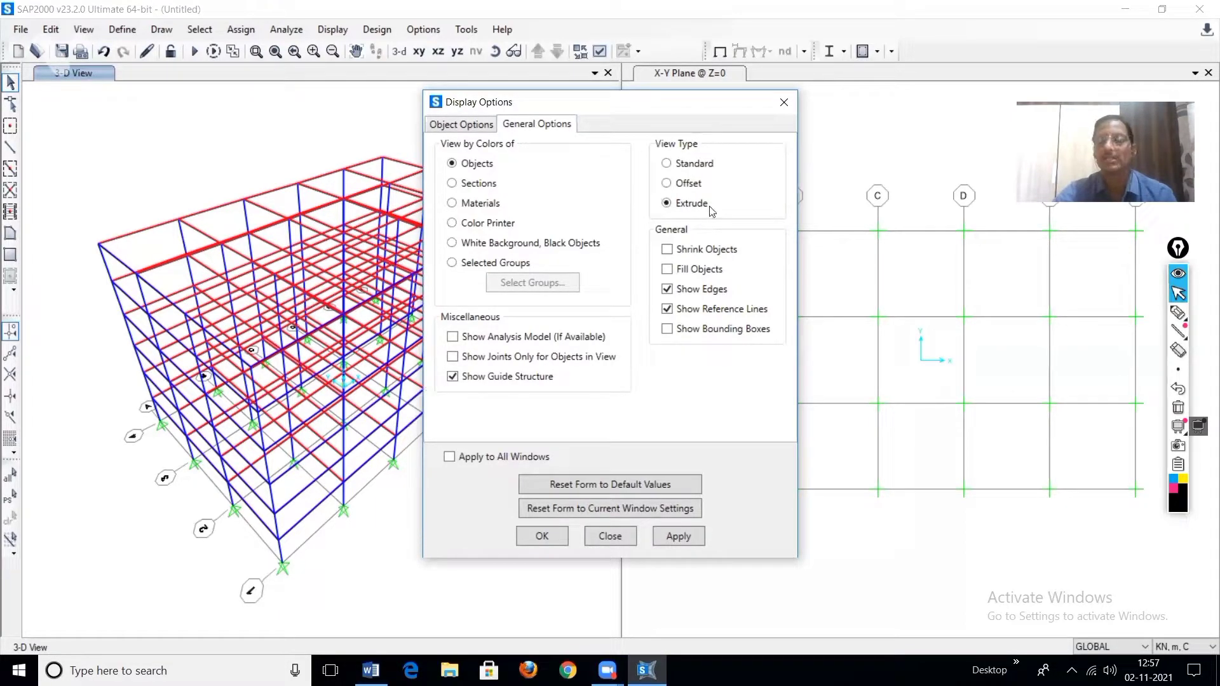
{"action": "left_click", "coordinate": [683, 537]}
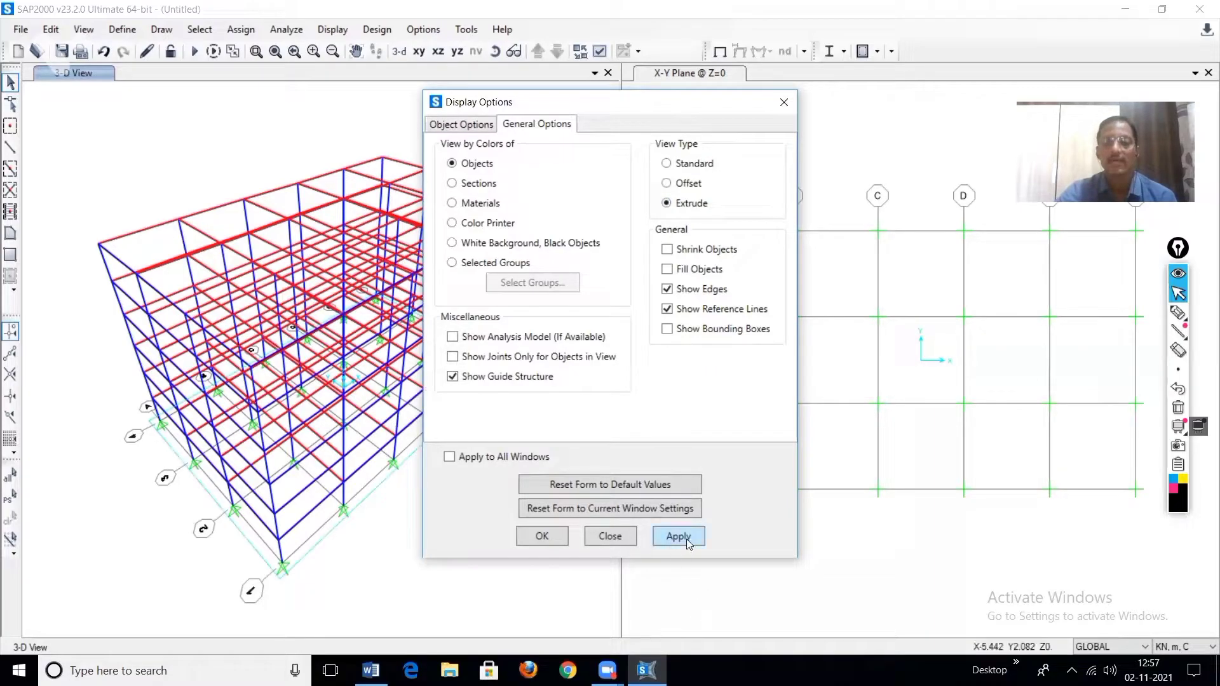
{"action": "left_click", "coordinate": [544, 536]}
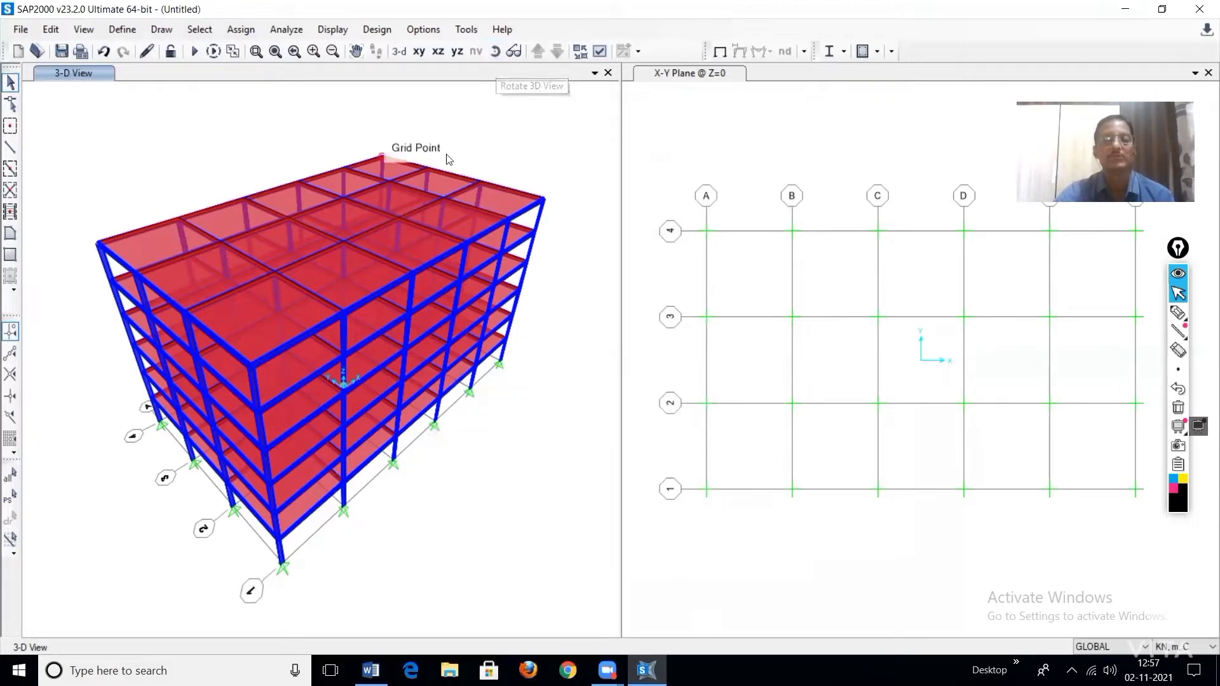
{"action": "left_click", "coordinate": [500, 51]}
{"action": "left_click_drag", "start_coordinate": [547, 165], "coordinate": [493, 103]}
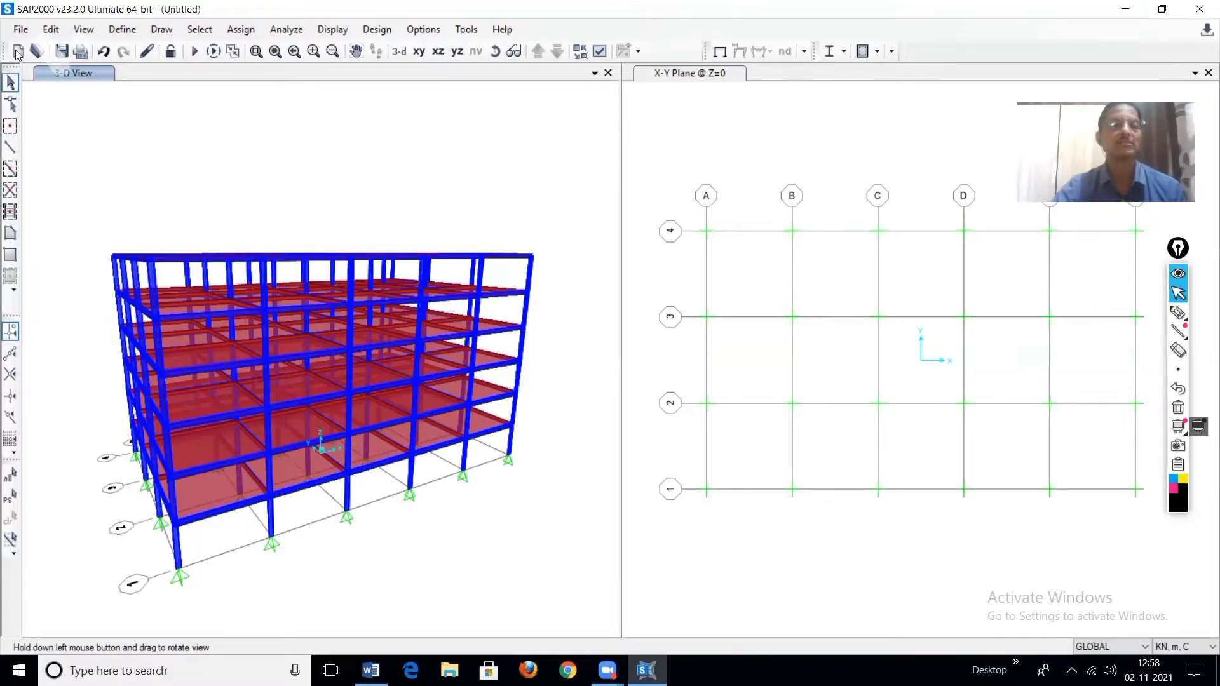
Start a new model without saving the building and bring up the Cartesian grid settings of the Grid Only template.
{"action": "left_click", "coordinate": [30, 30]}
{"action": "left_click", "coordinate": [29, 31]}
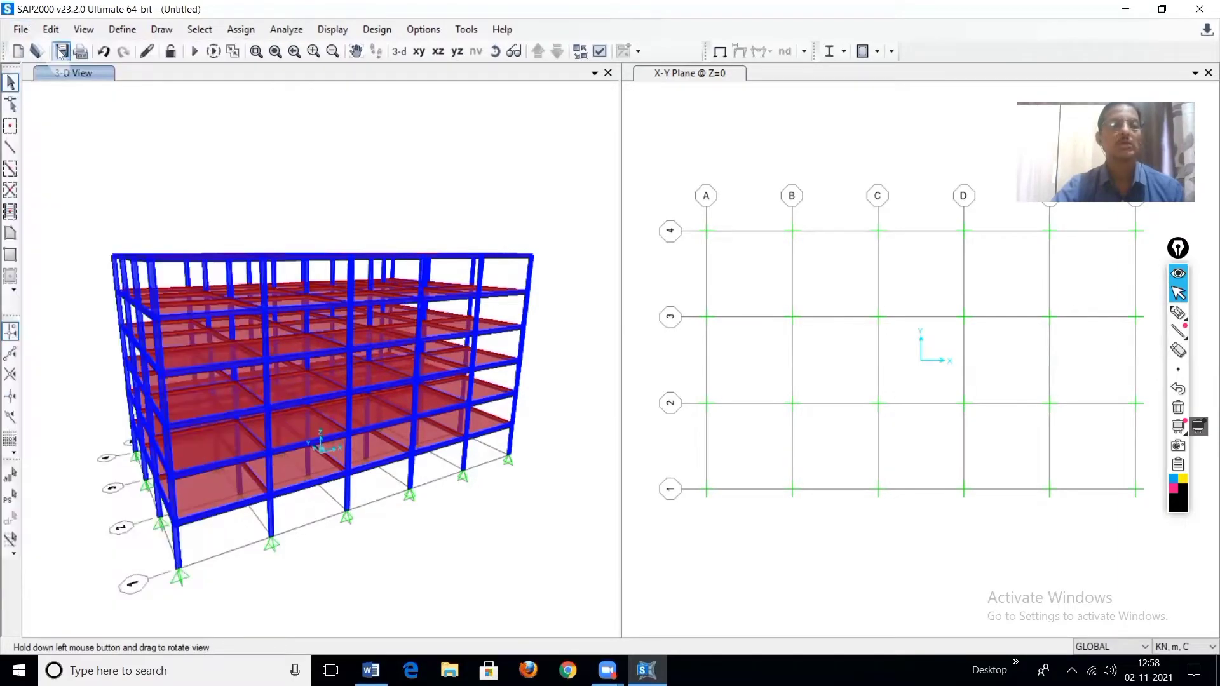
{"action": "left_click", "coordinate": [17, 35]}
{"action": "left_click", "coordinate": [26, 49]}
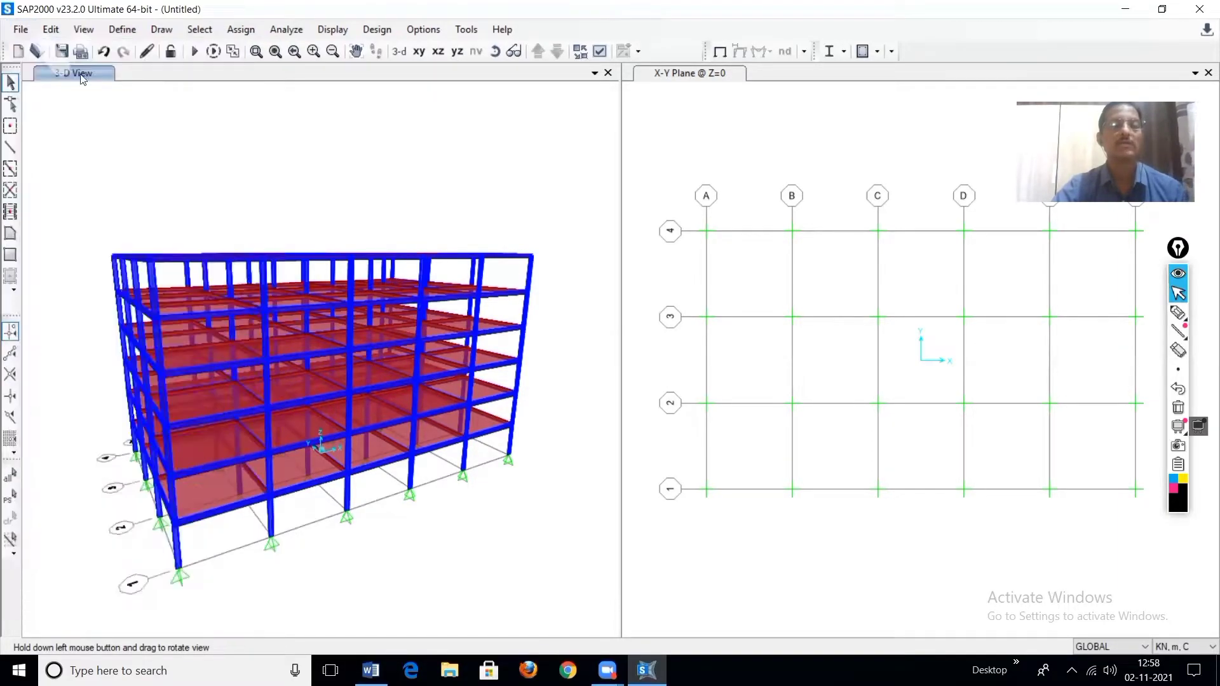
{"action": "left_click", "coordinate": [619, 400]}
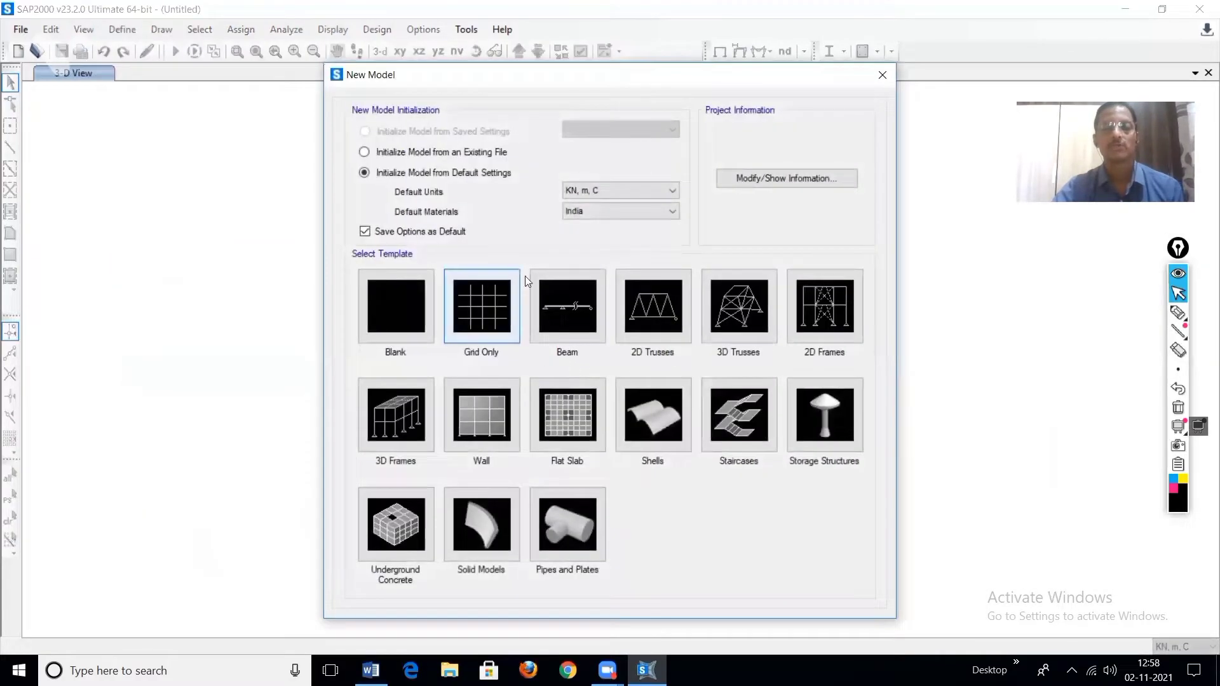
{"action": "left_click", "coordinate": [485, 303]}
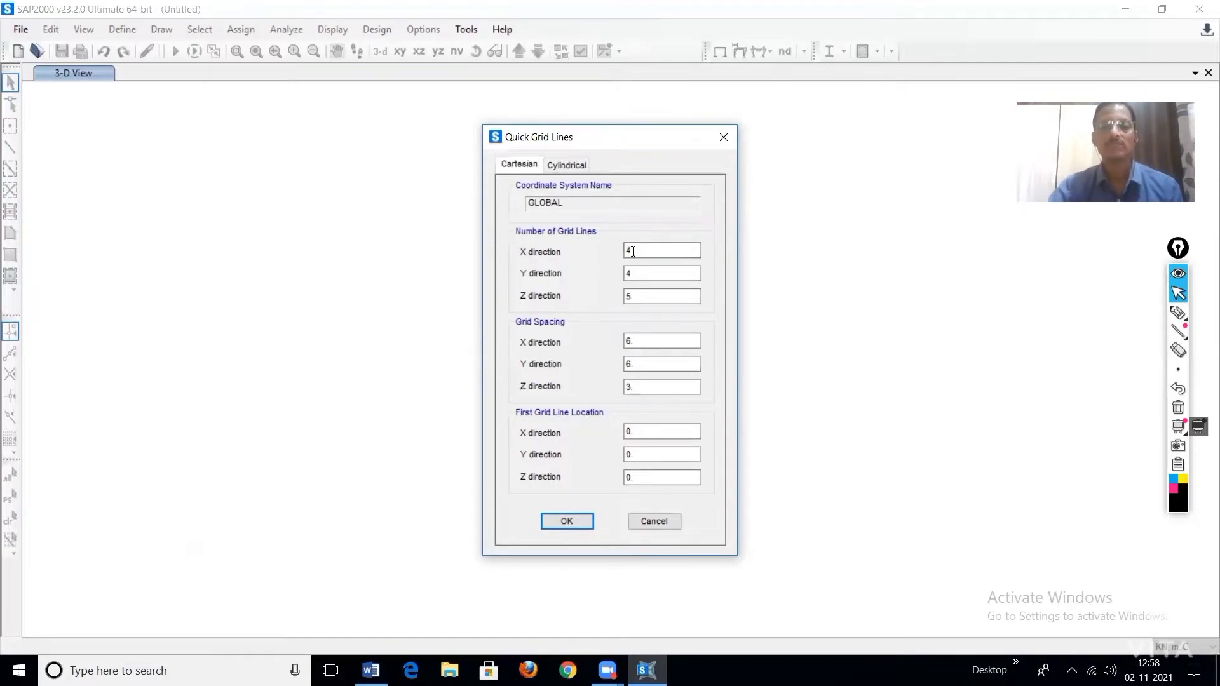
{"action": "left_click", "coordinate": [639, 273]}
{"action": "left_click", "coordinate": [642, 298]}
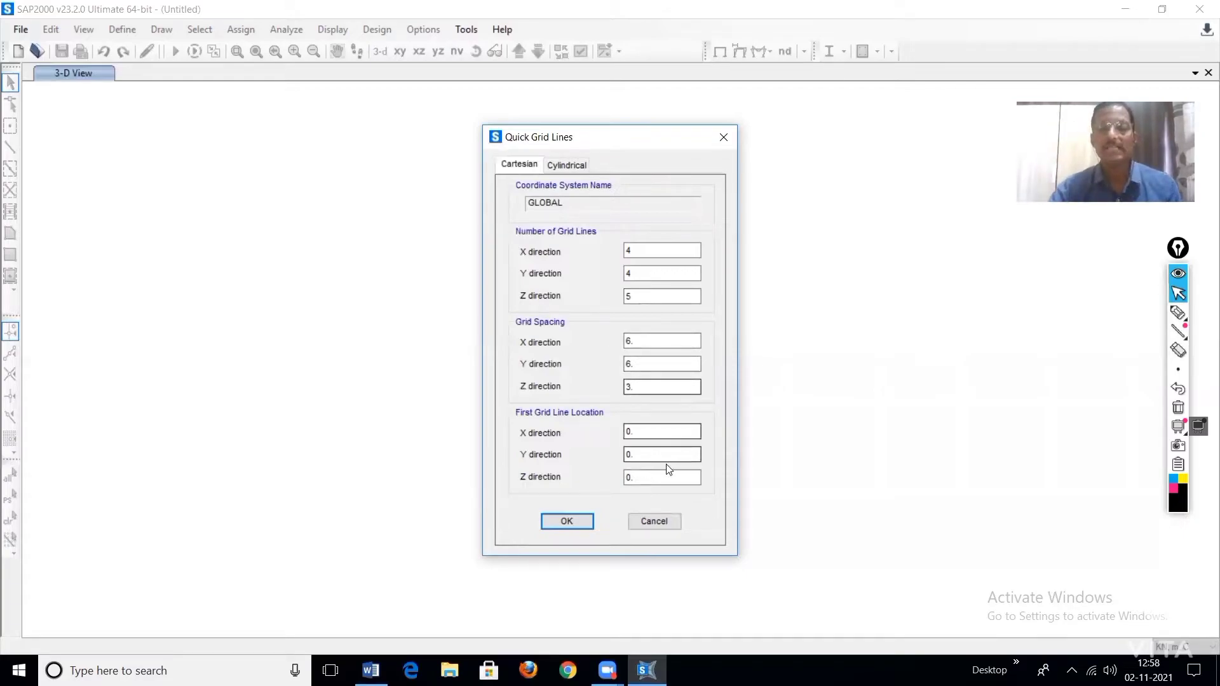
Circle the first grid line locations with the annotation pen and create the 4 × 4 × 5 line grid with 6, 6 and 3 m spacing.
{"action": "mouse_move", "coordinate": [1183, 321]}
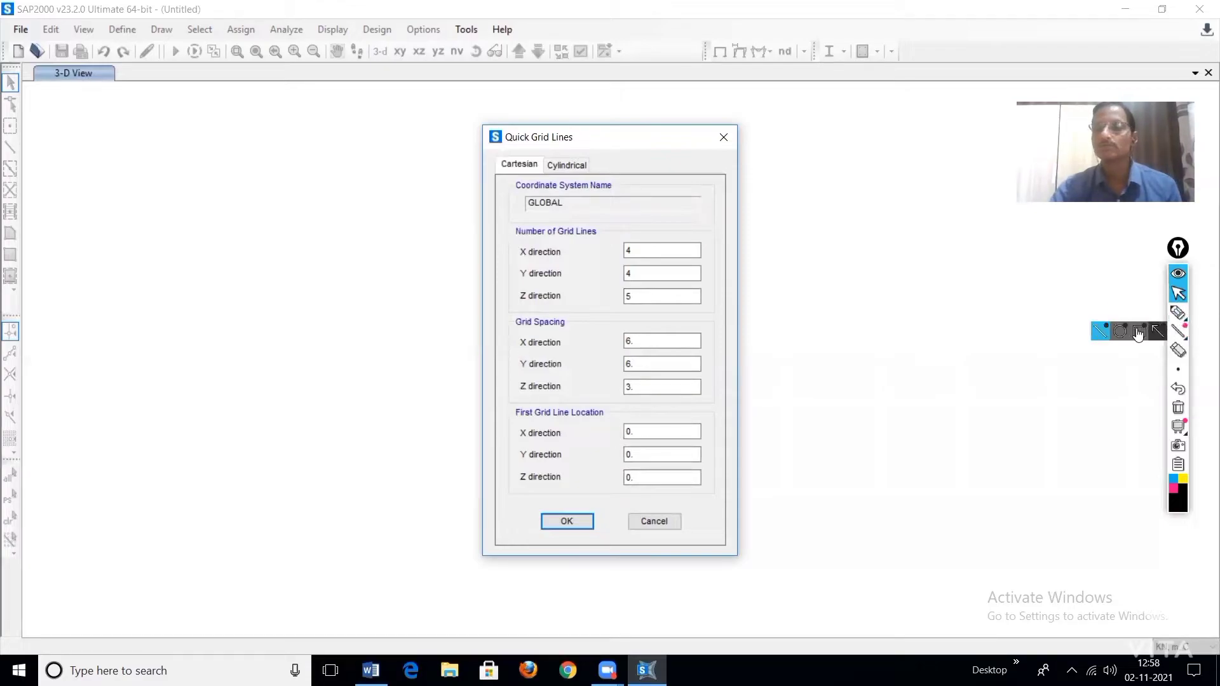
{"action": "left_click", "coordinate": [1118, 313]}
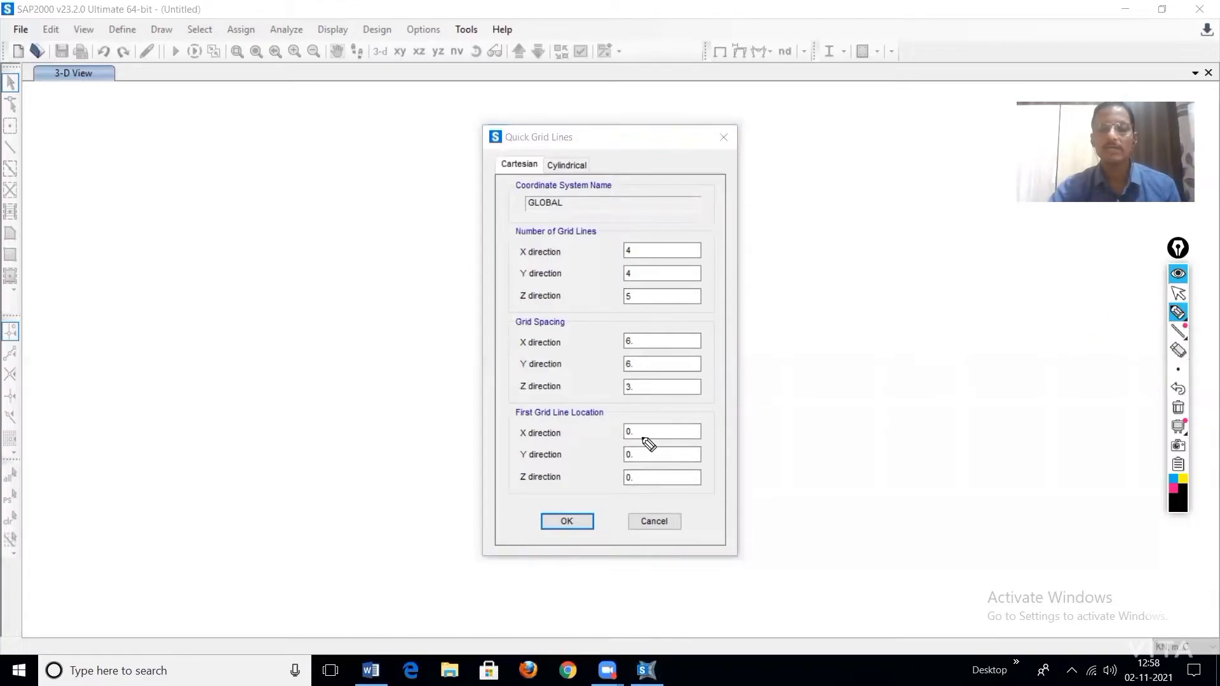
{"action": "mouse_move", "coordinate": [647, 416]}
{"action": "left_mouse_down"}
{"action": "mouse_move", "coordinate": [628, 483]}
{"action": "mouse_move", "coordinate": [666, 445]}
{"action": "mouse_move", "coordinate": [651, 416]}
{"action": "left_mouse_up"}
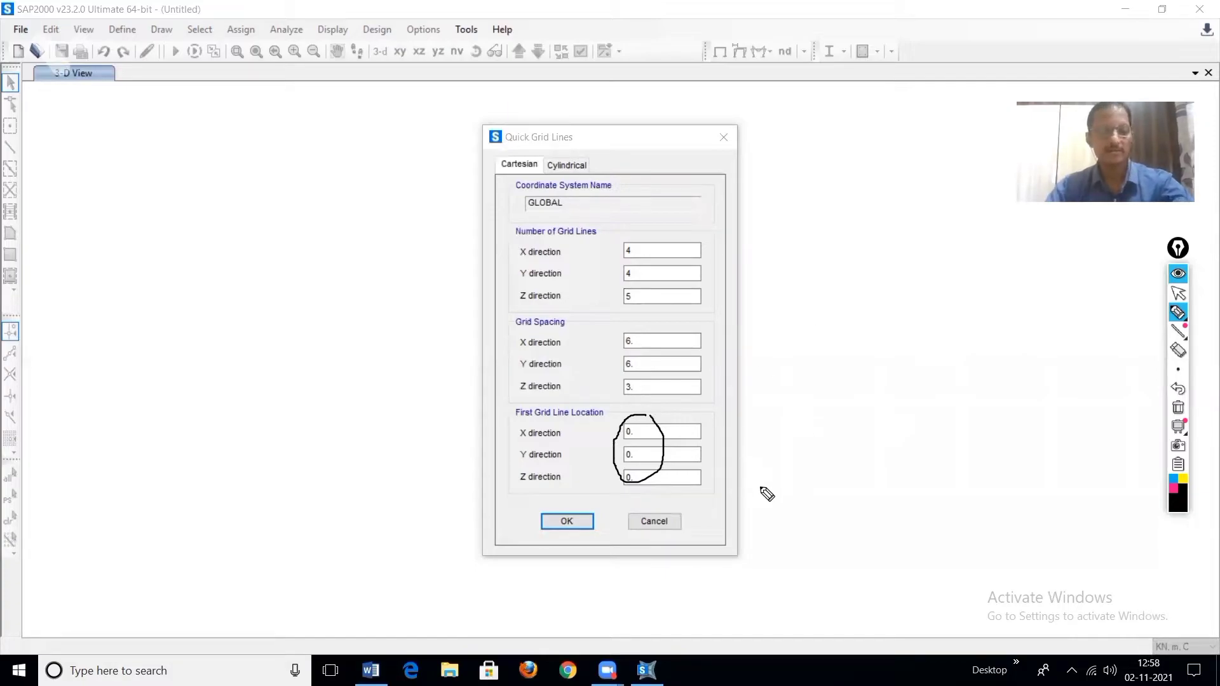
{"action": "left_click", "coordinate": [572, 521]}
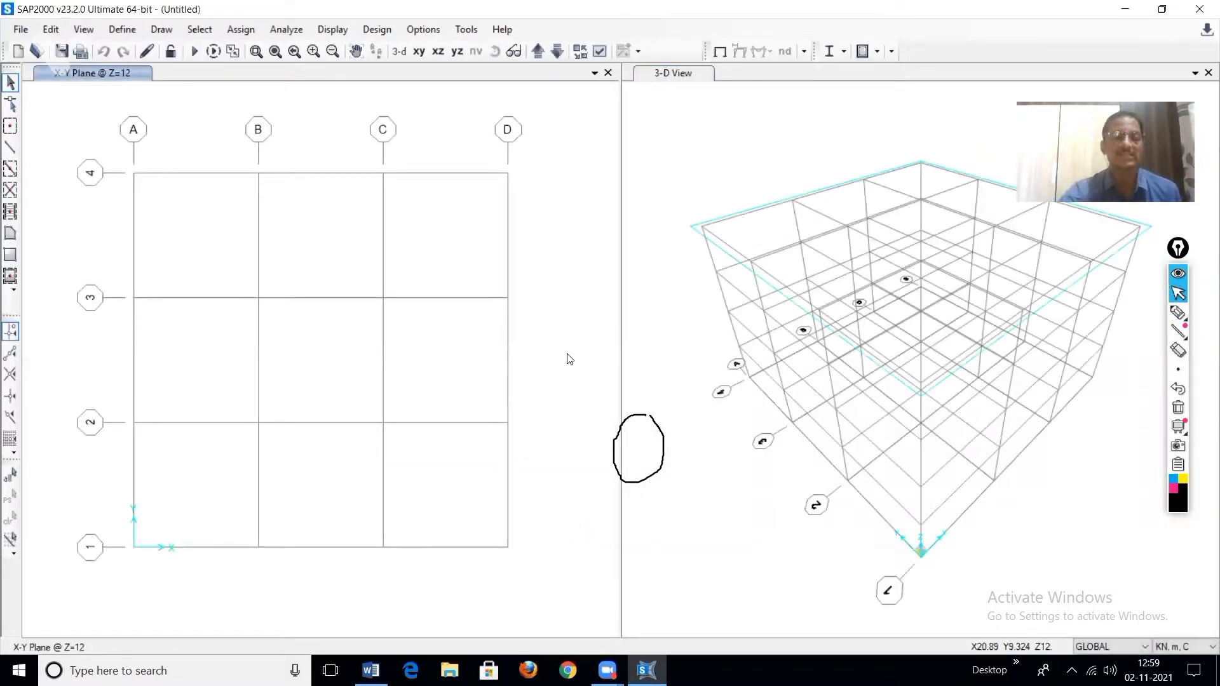
Circle the plan view's origin and X and Y axes, both view titles, and an axis at the 3D view's origin with the annotation pen.
{"action": "mouse_move", "coordinate": [1177, 313]}
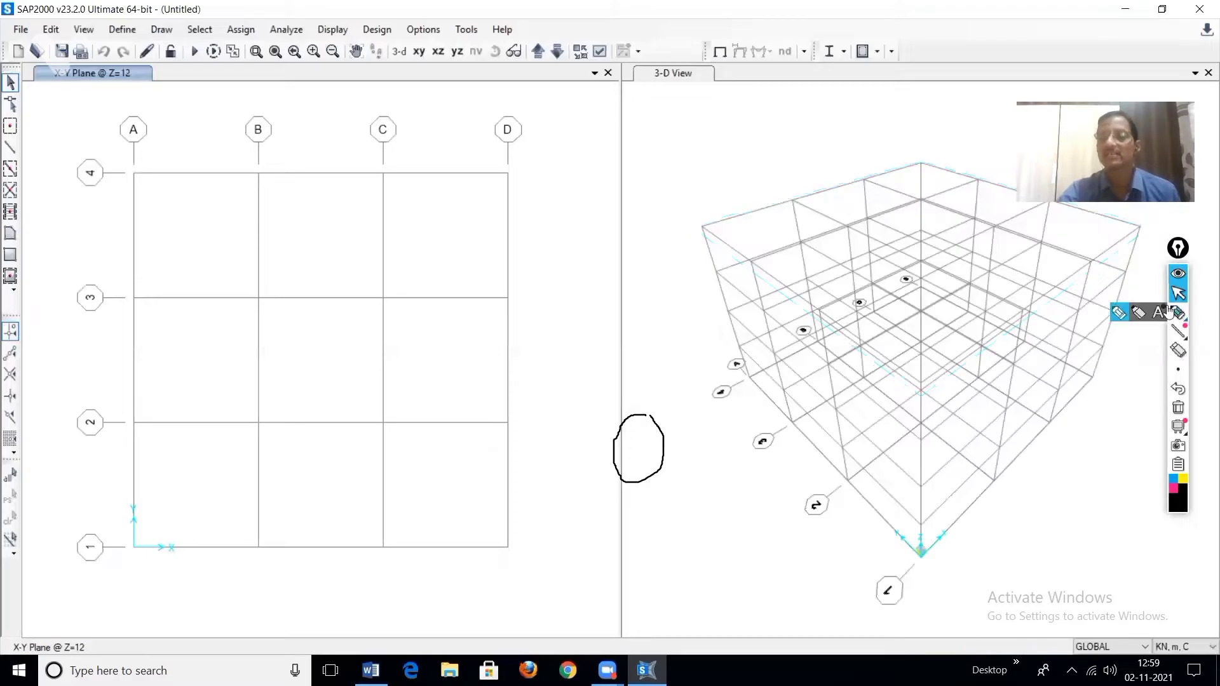
{"action": "left_click", "coordinate": [1118, 313]}
{"action": "mouse_move", "coordinate": [152, 508]}
{"action": "left_mouse_down"}
{"action": "mouse_move", "coordinate": [122, 572]}
{"action": "mouse_move", "coordinate": [189, 512]}
{"action": "mouse_move", "coordinate": [158, 488]}
{"action": "left_mouse_up"}
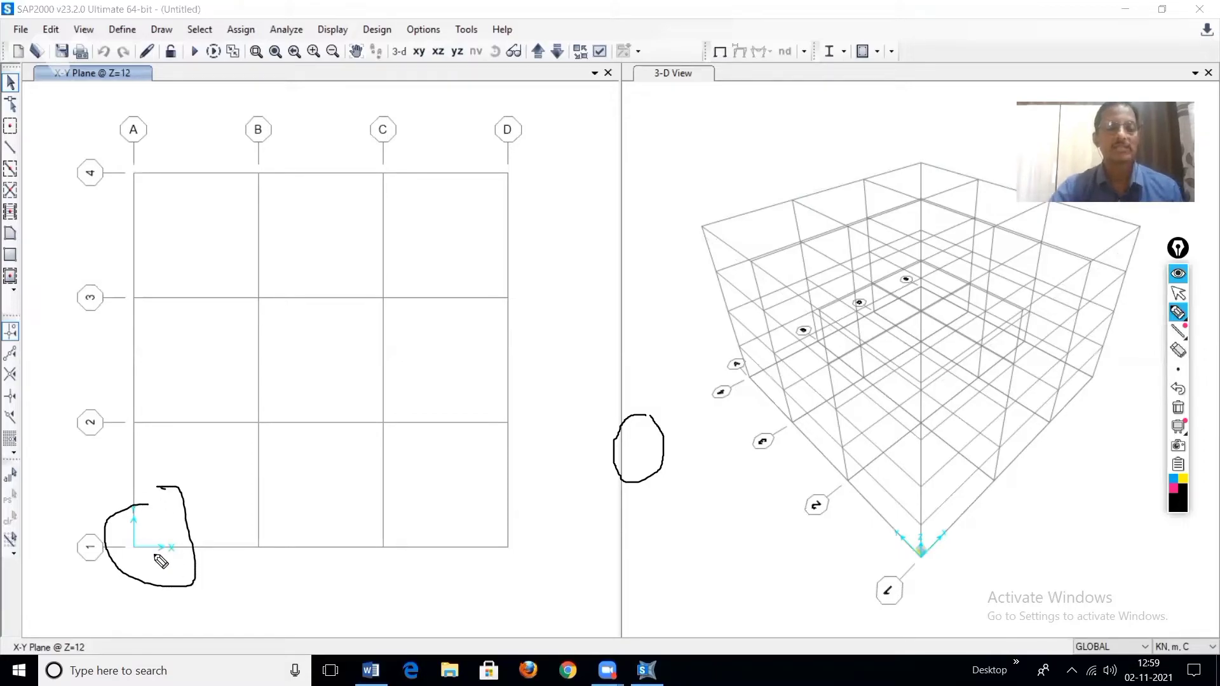
{"action": "mouse_move", "coordinate": [173, 536]}
{"action": "left_mouse_down"}
{"action": "mouse_move", "coordinate": [163, 545]}
{"action": "mouse_move", "coordinate": [177, 554]}
{"action": "mouse_move", "coordinate": [178, 538]}
{"action": "mouse_move", "coordinate": [121, 512]}
{"action": "mouse_move", "coordinate": [143, 523]}
{"action": "mouse_move", "coordinate": [152, 503]}
{"action": "left_mouse_up"}
{"action": "mouse_move", "coordinate": [56, 65]}
{"action": "left_mouse_down"}
{"action": "mouse_move", "coordinate": [81, 83]}
{"action": "mouse_move", "coordinate": [74, 62]}
{"action": "left_mouse_up"}
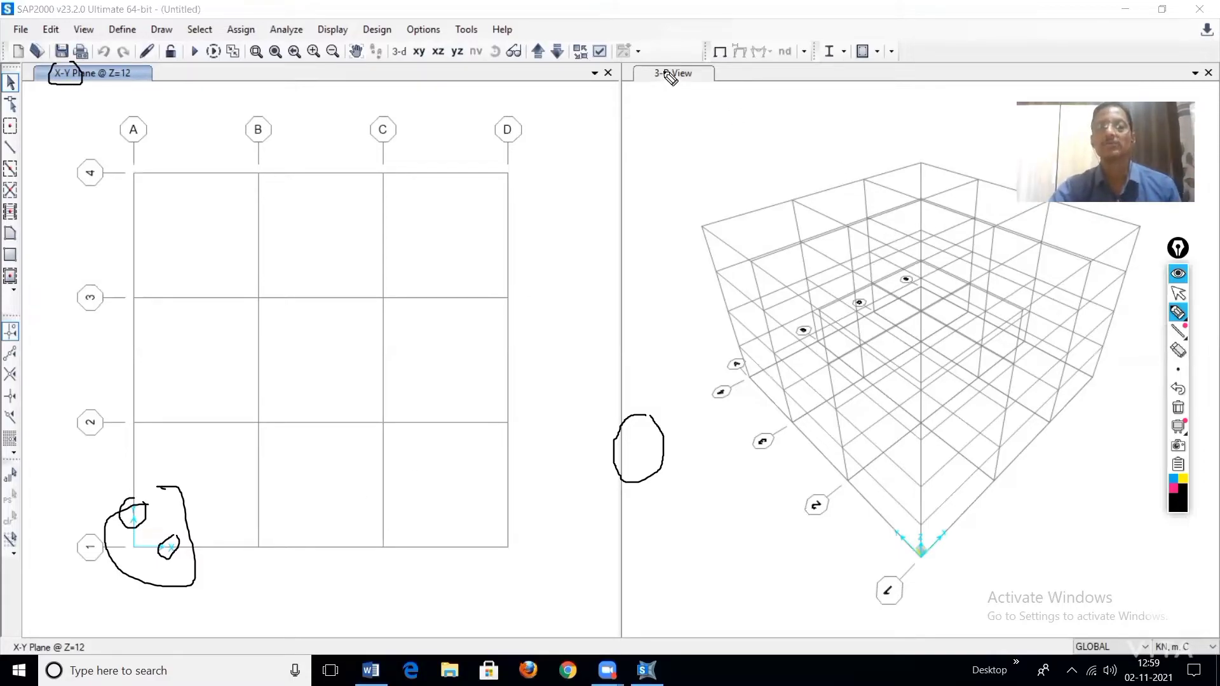
{"action": "mouse_move", "coordinate": [679, 54]}
{"action": "left_mouse_down"}
{"action": "mouse_move", "coordinate": [659, 84]}
{"action": "mouse_move", "coordinate": [688, 64]}
{"action": "left_mouse_up"}
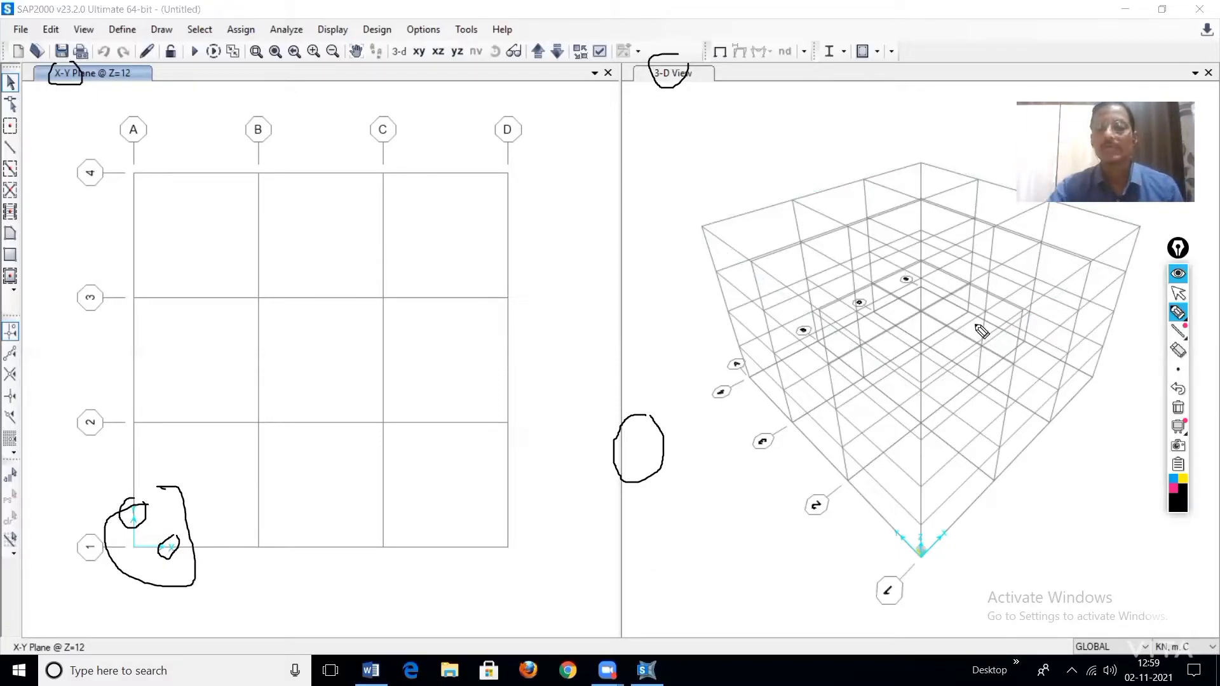
{"action": "mouse_move", "coordinate": [948, 526]}
{"action": "left_mouse_down"}
{"action": "mouse_move", "coordinate": [939, 540]}
{"action": "mouse_move", "coordinate": [956, 531]}
{"action": "left_mouse_up"}
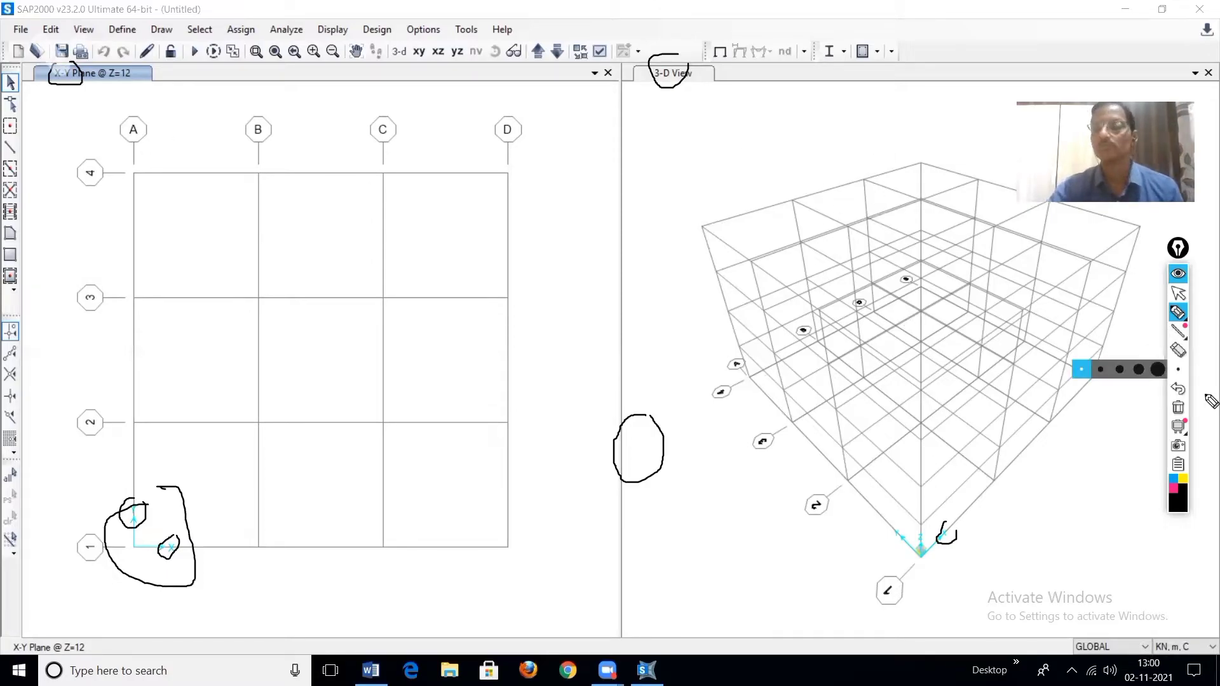
Erase all pen annotations from both views and leave annotation mode.
{"action": "left_click", "coordinate": [1178, 351]}
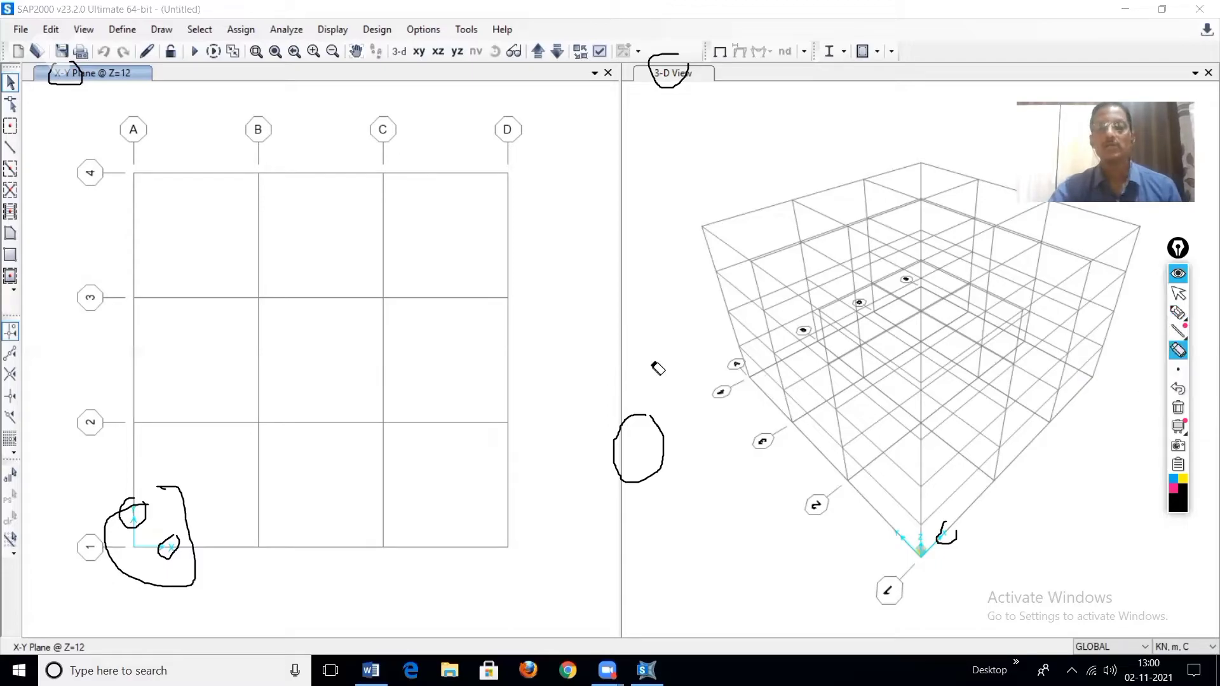
{"action": "left_click", "coordinate": [1178, 407]}
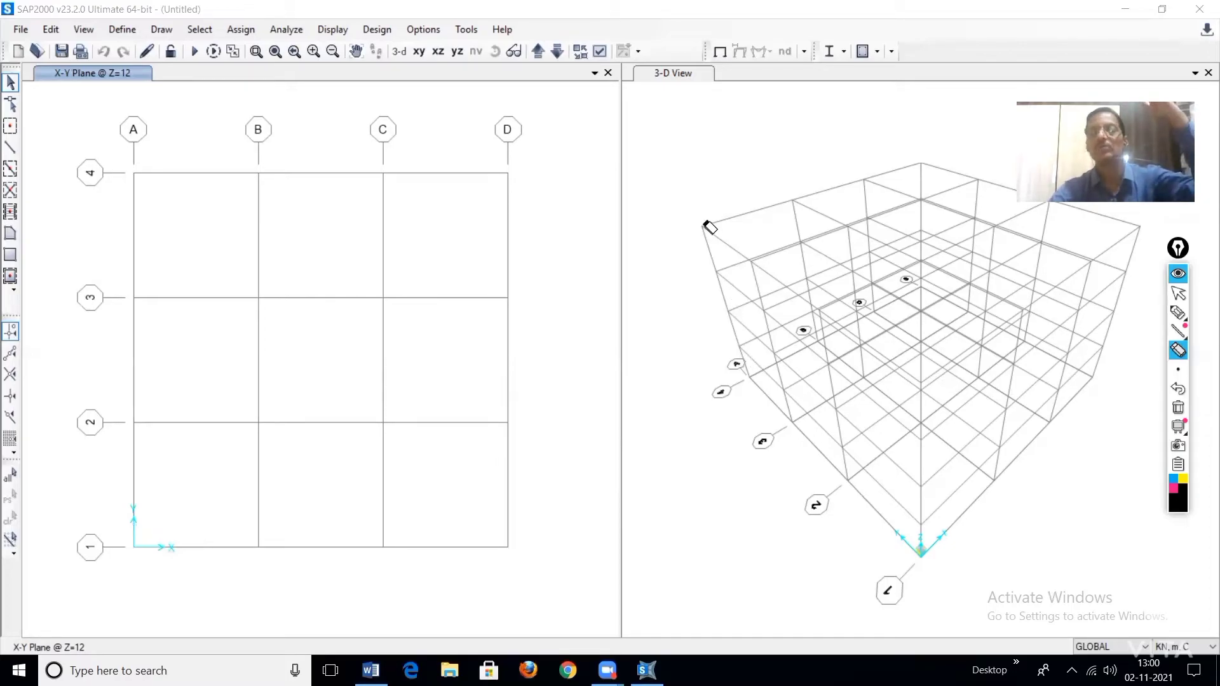
{"action": "right_click", "coordinate": [266, 221]}
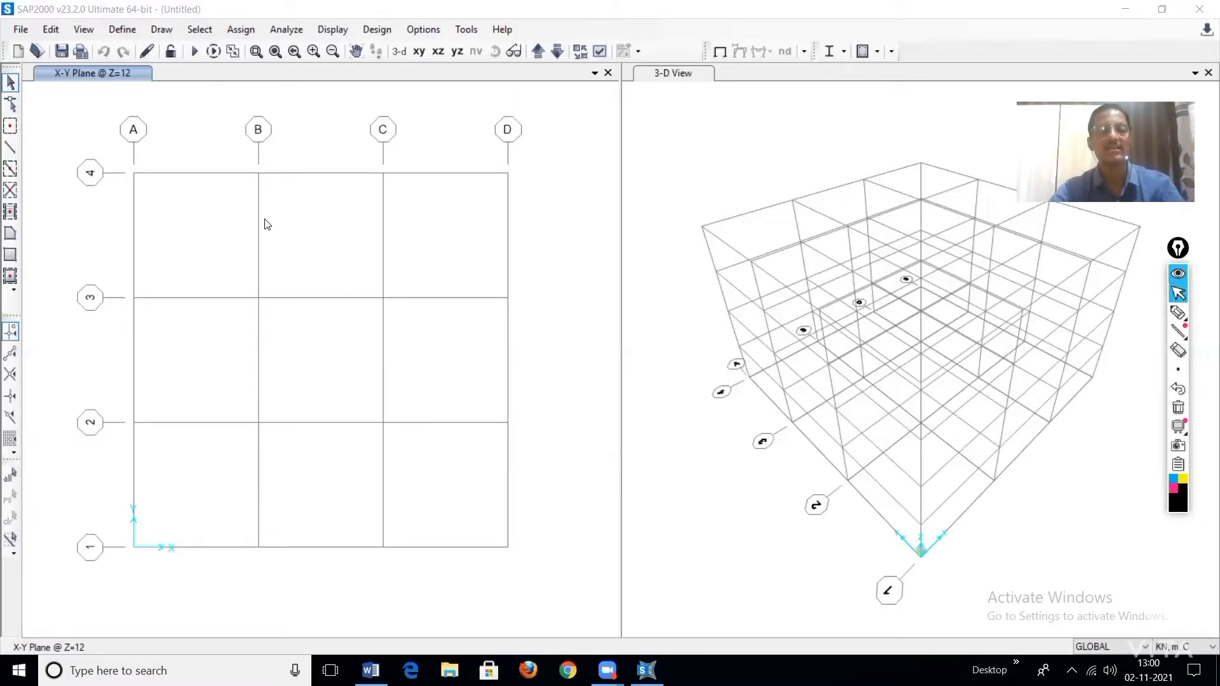
Bring up the grid data of the GLOBAL coordinate system for modification, moved clear of the plan view.
{"action": "left_click", "coordinate": [125, 29]}
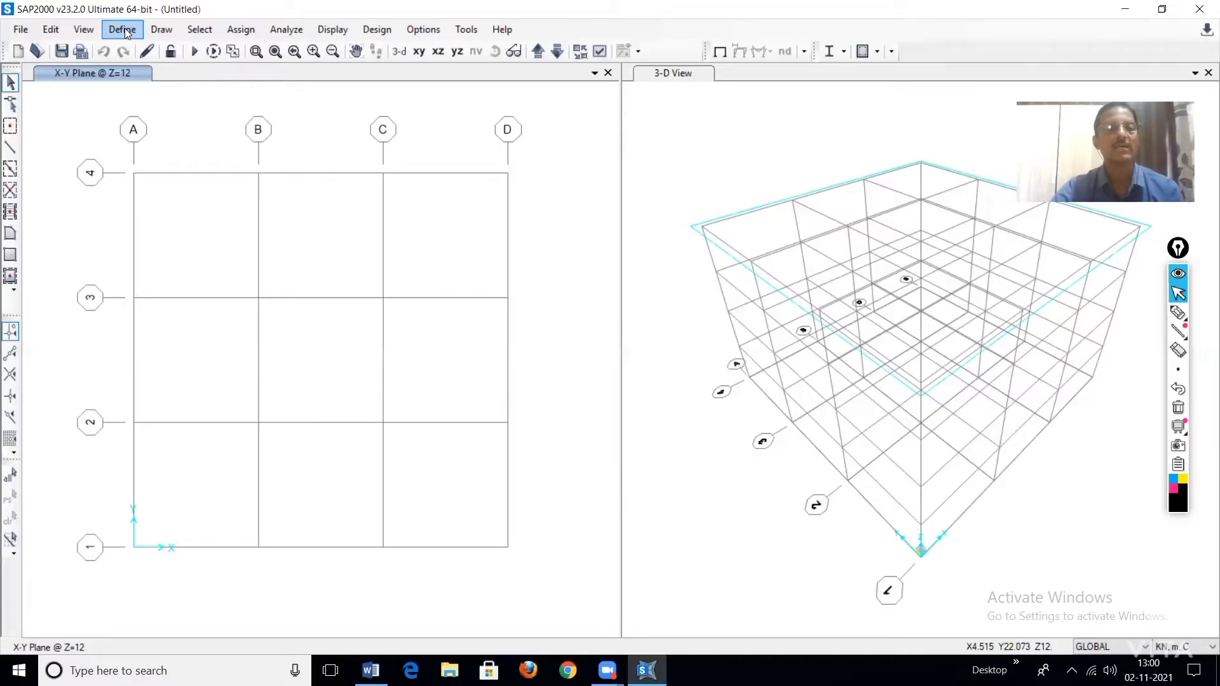
{"action": "left_click", "coordinate": [123, 29]}
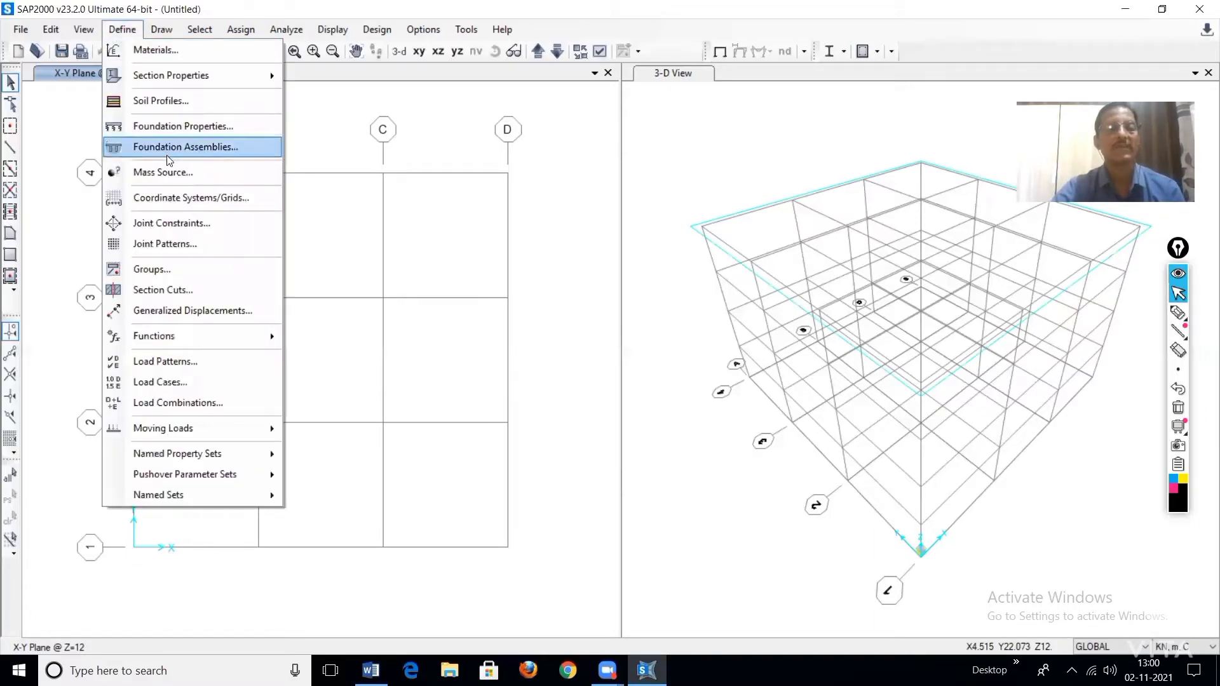
{"action": "left_click", "coordinate": [214, 198]}
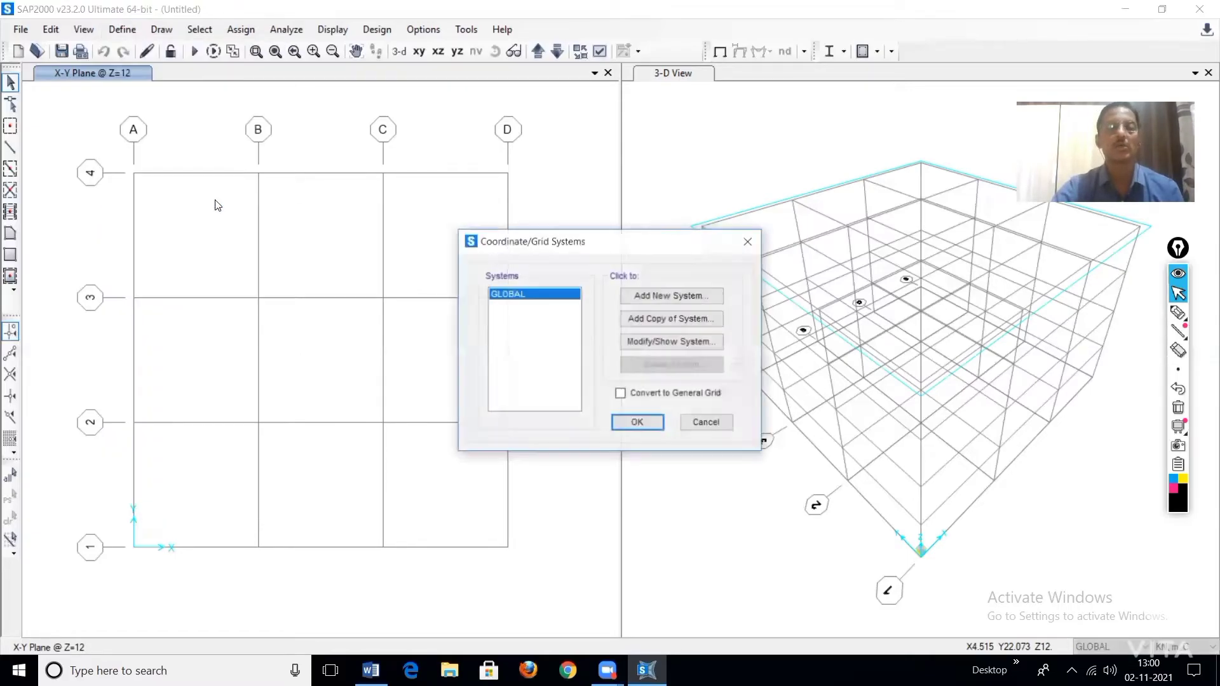
{"action": "left_click_drag", "start_coordinate": [696, 235], "coordinate": [756, 180]}
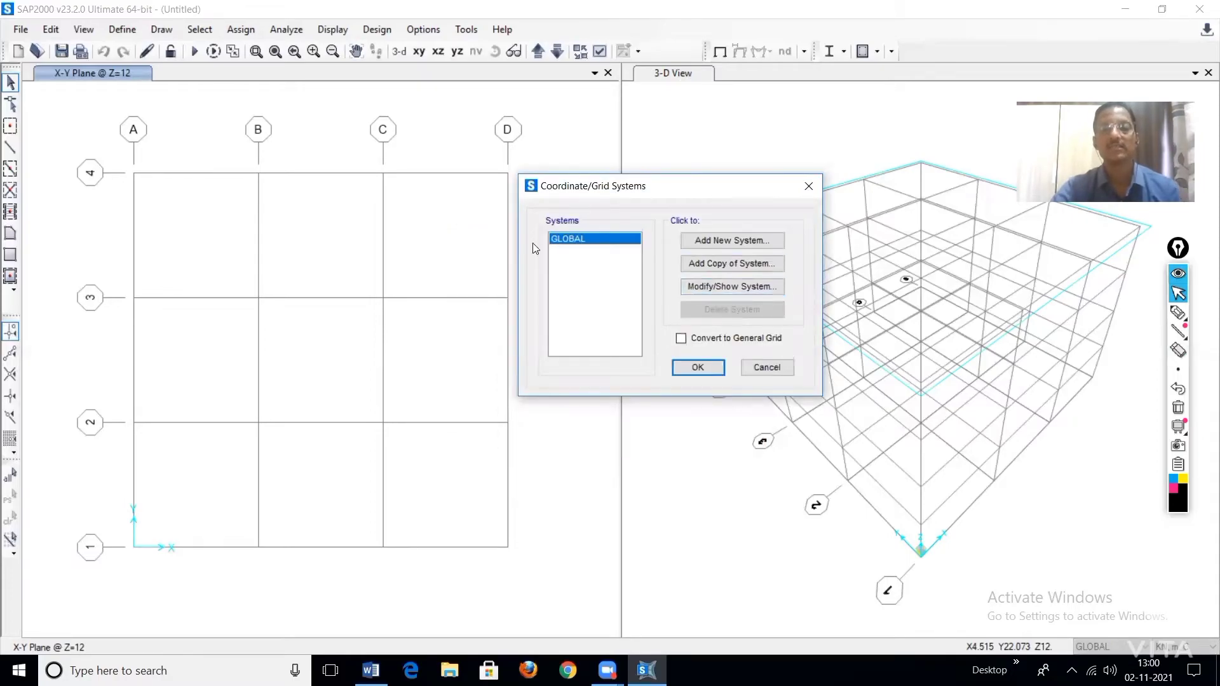
{"action": "left_click", "coordinate": [736, 288]}
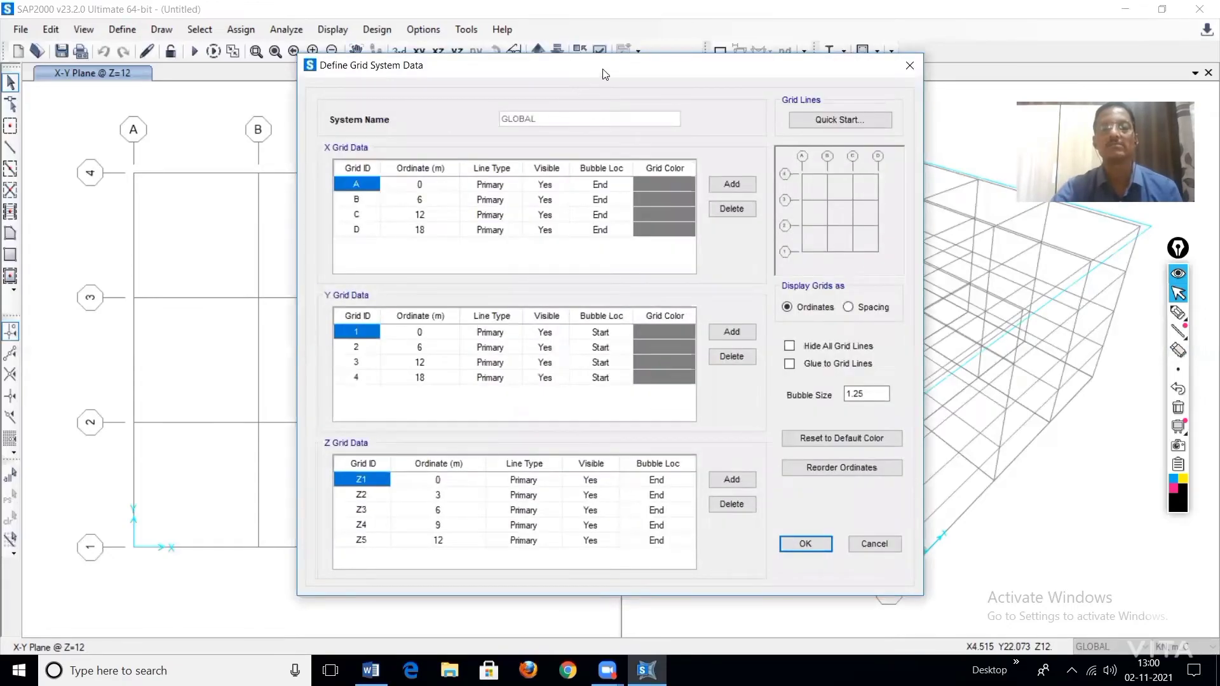
{"action": "left_click_drag", "start_coordinate": [603, 74], "coordinate": [811, 46]}
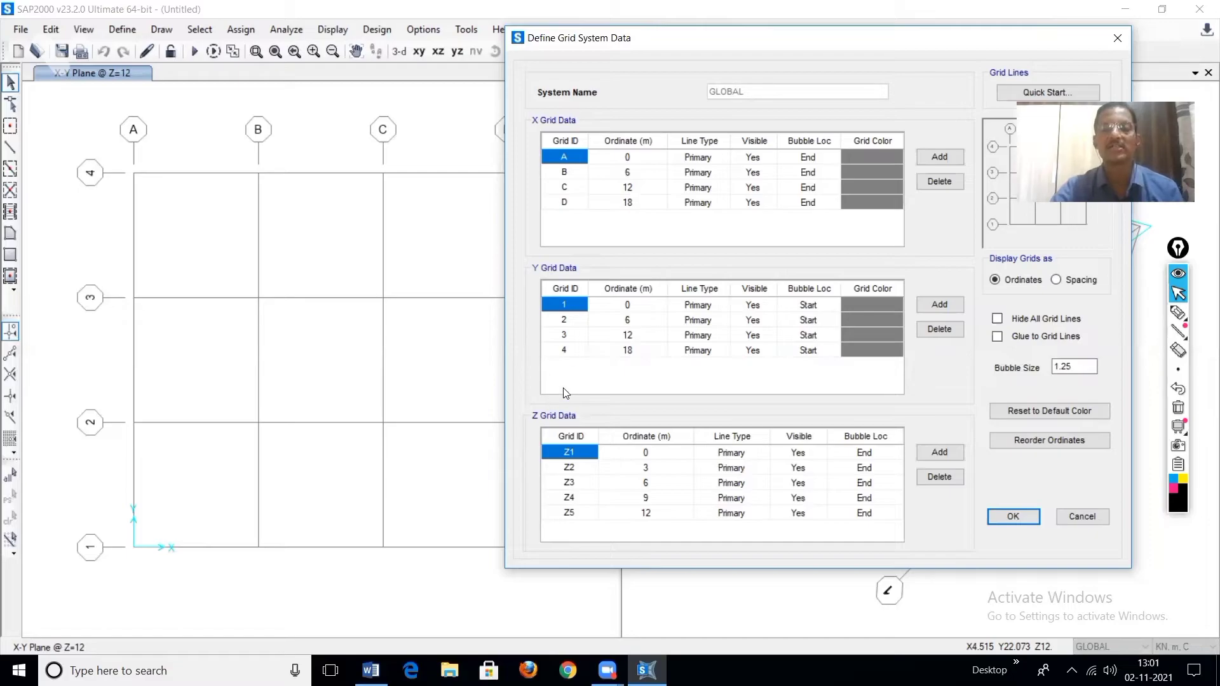
Add an X grid line with ID E at ordinate 3 m to the GLOBAL system.
{"action": "left_click", "coordinate": [628, 307]}
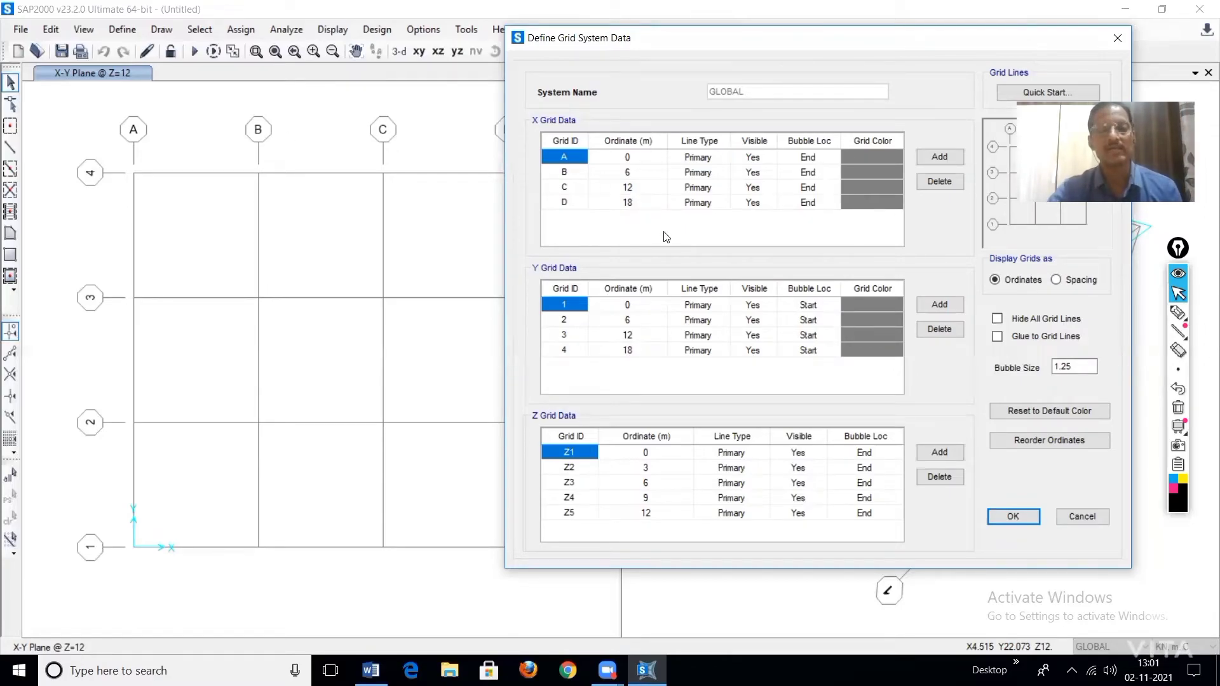
{"action": "left_click", "coordinate": [566, 173]}
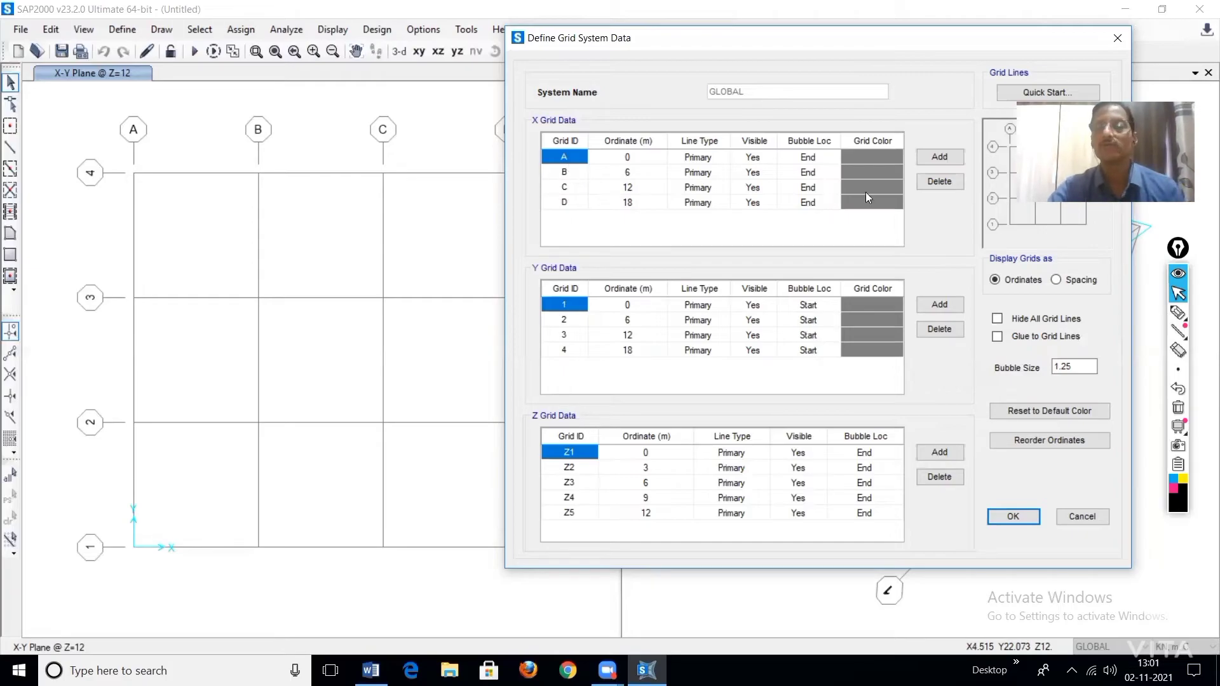
{"action": "left_click", "coordinate": [942, 159]}
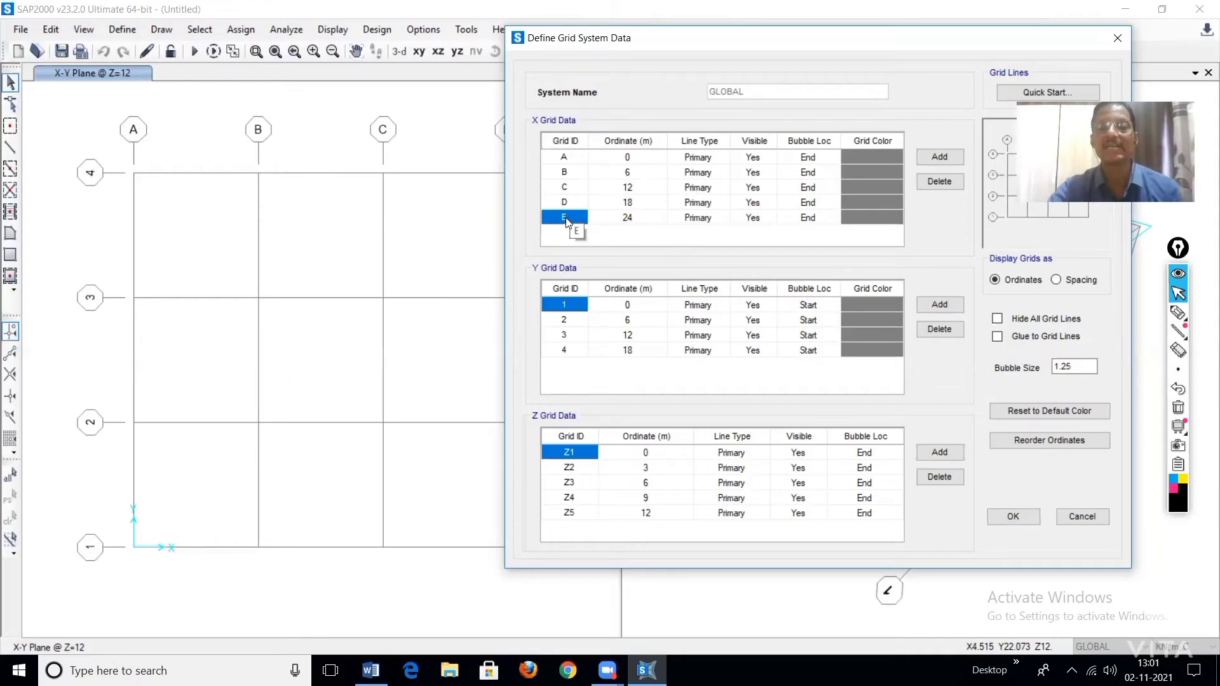
{"action": "left_click", "coordinate": [631, 222]}
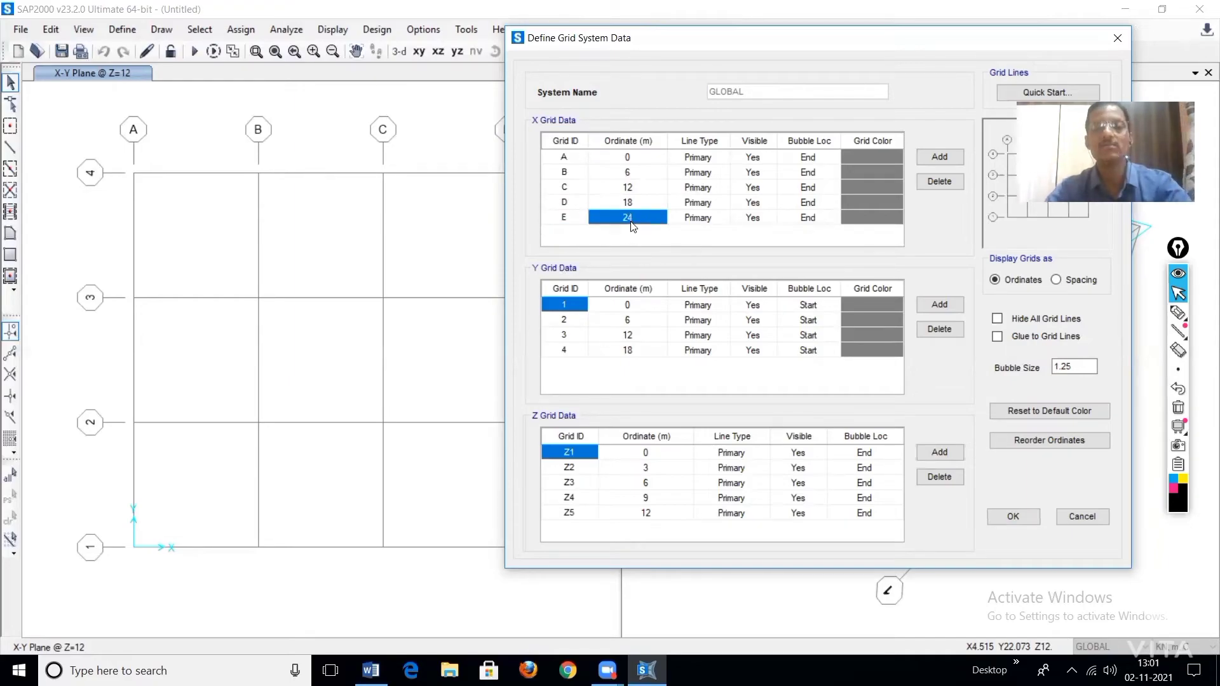
{"action": "type", "text": "3"}
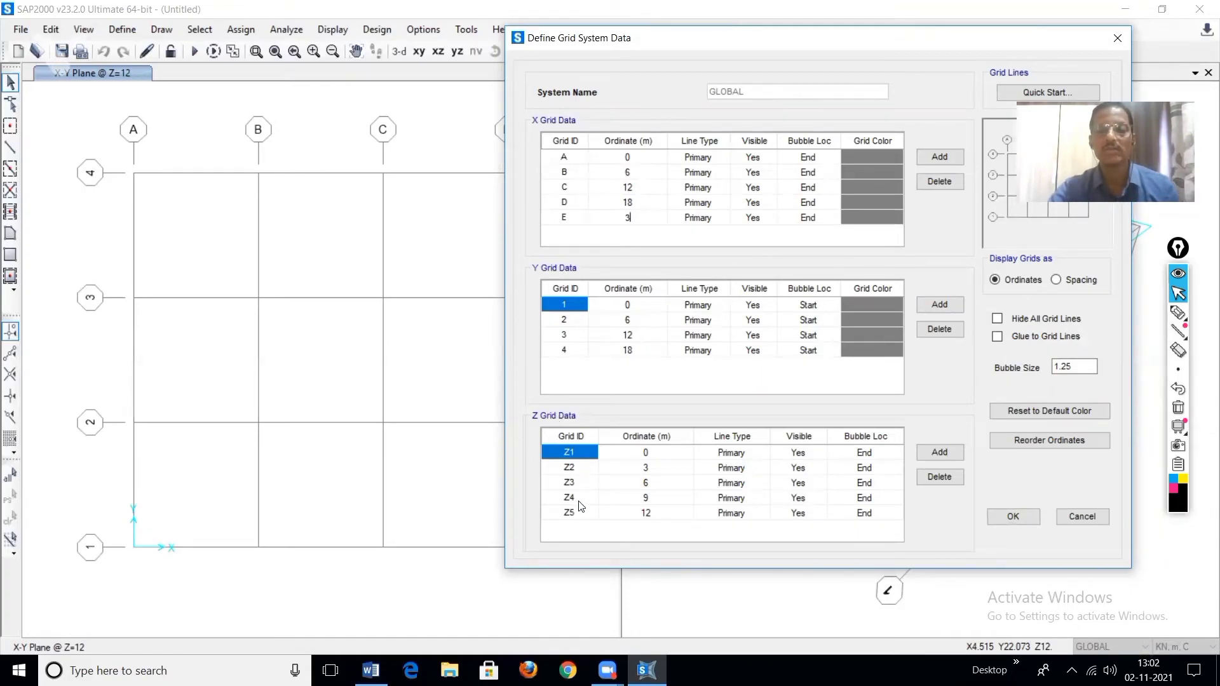
Add a Z grid line with ID Z6 at ordinate 15 m and apply the grid changes to the model.
{"action": "left_click", "coordinate": [942, 455]}
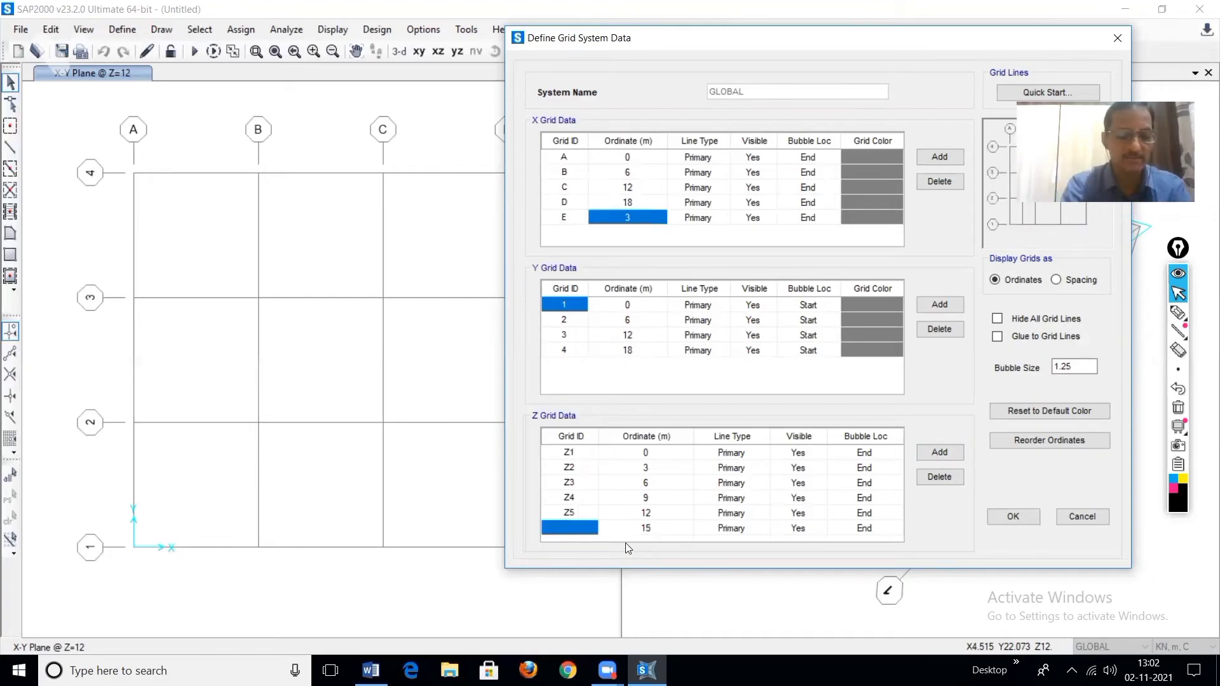
{"action": "type", "text": "Z6"}
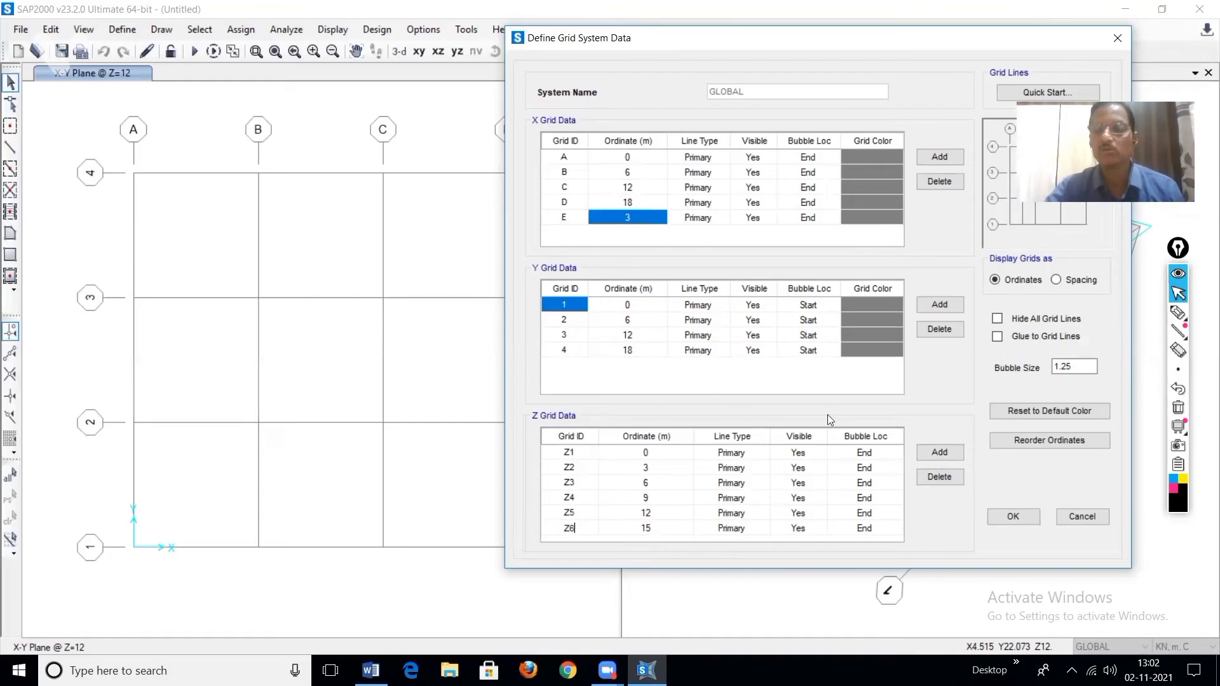
{"action": "left_click", "coordinate": [1029, 515]}
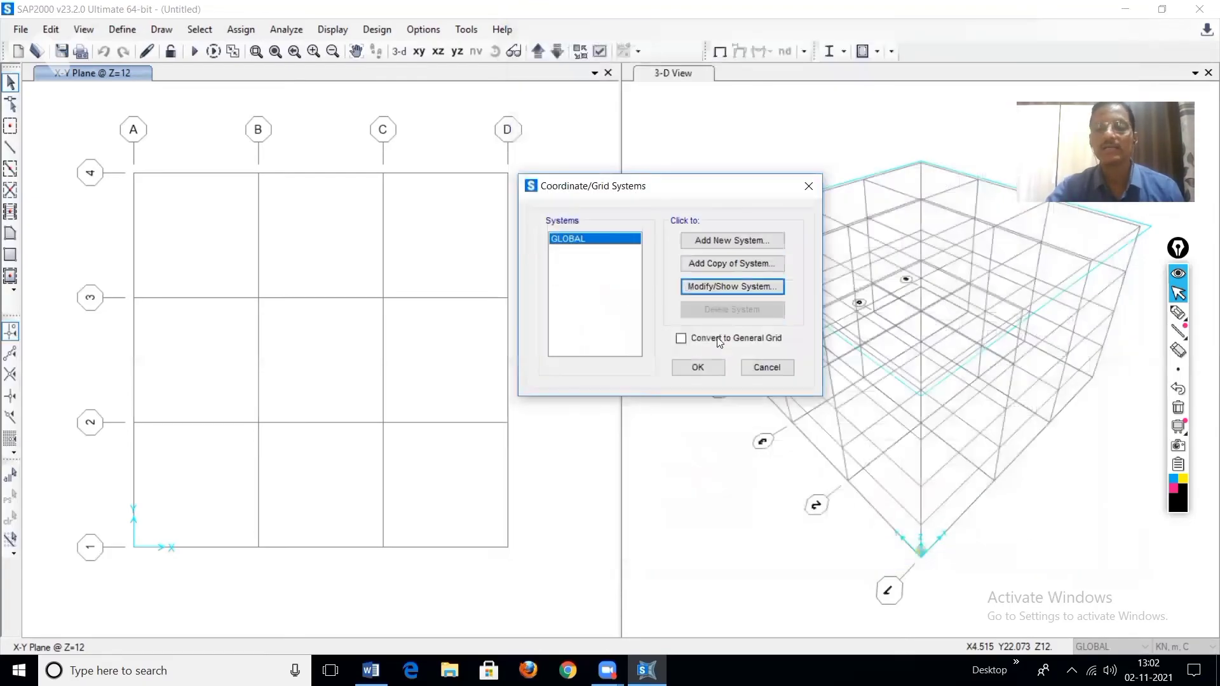
{"action": "left_click", "coordinate": [699, 368]}
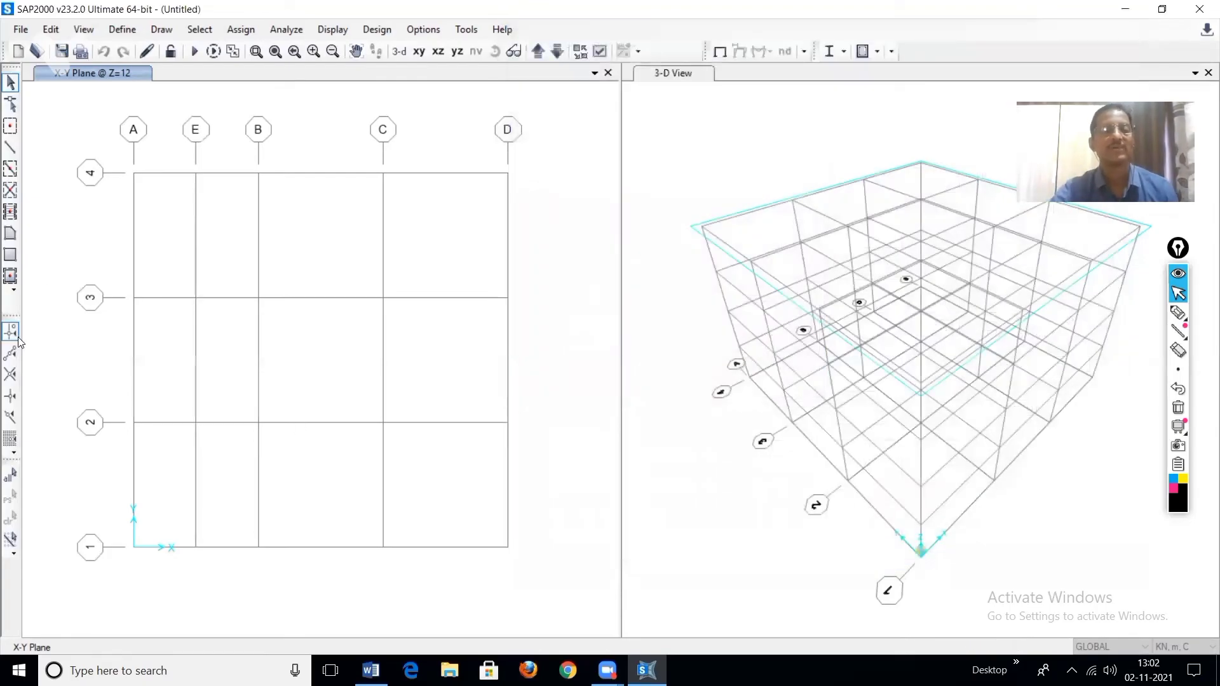